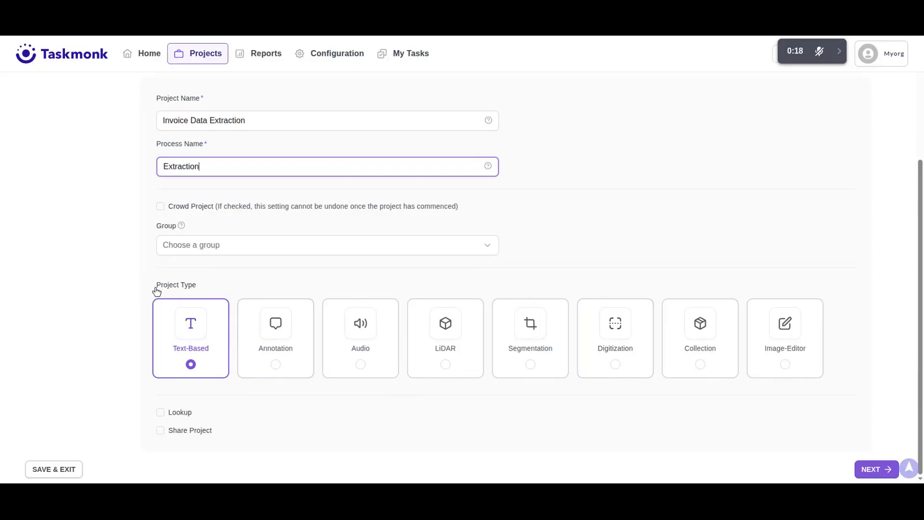
# Set the project type to Digitization and continue past the project documents to the task fields
pyautogui.click(619, 367)
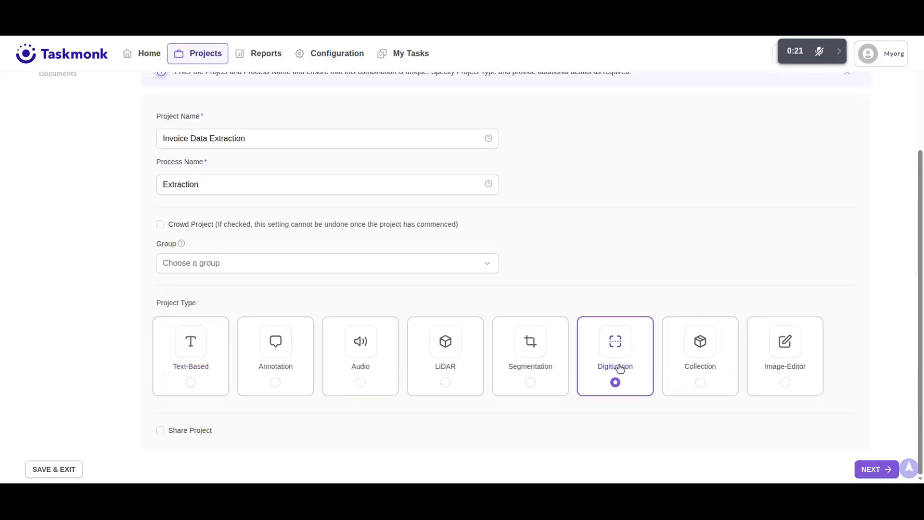
pyautogui.click(883, 471)
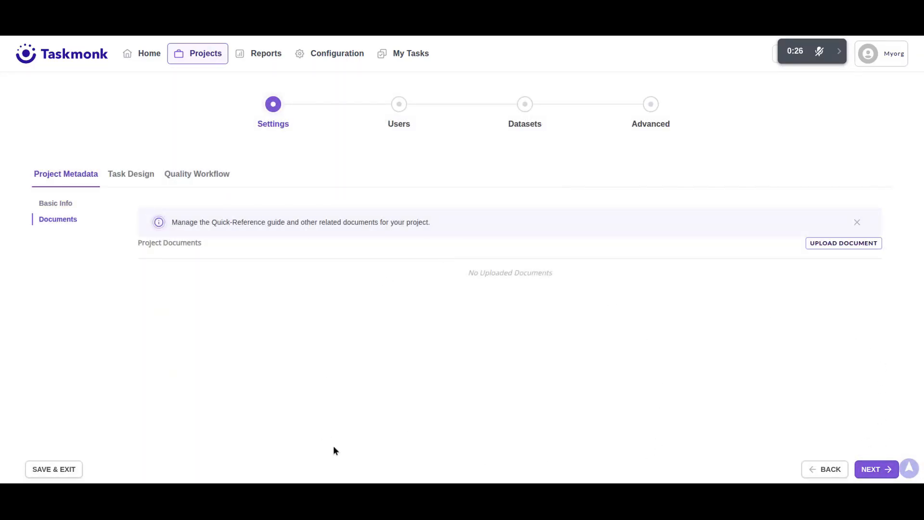
pyautogui.click(871, 469)
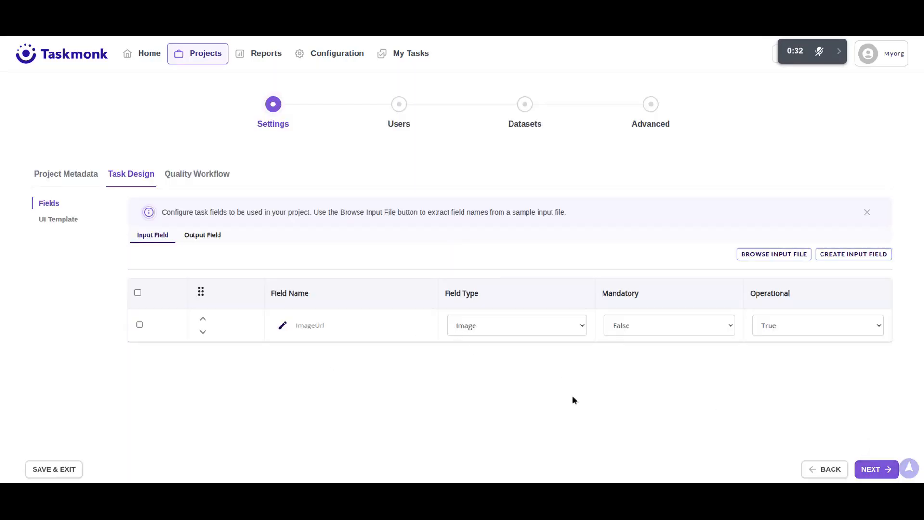
# Create an input field named OcrText
pyautogui.click(850, 260)
pyautogui.click(566, 267)
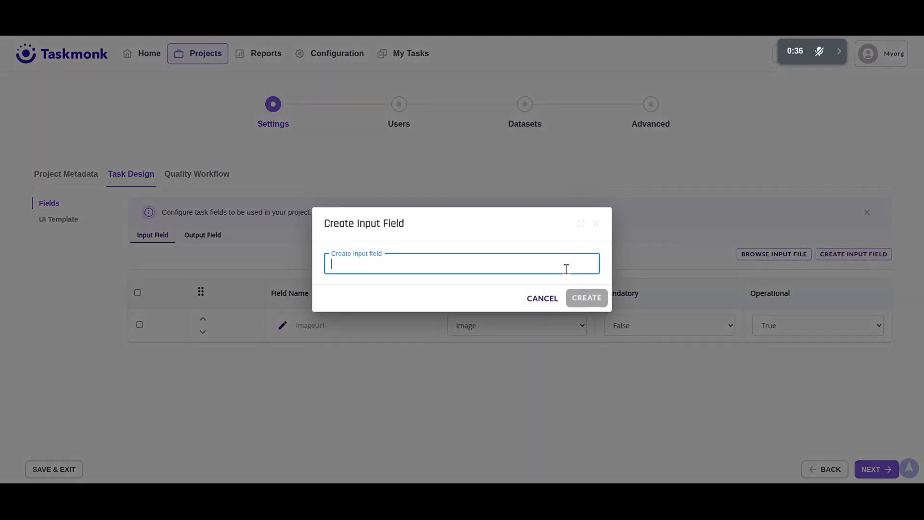
pyautogui.write('OcrTex')
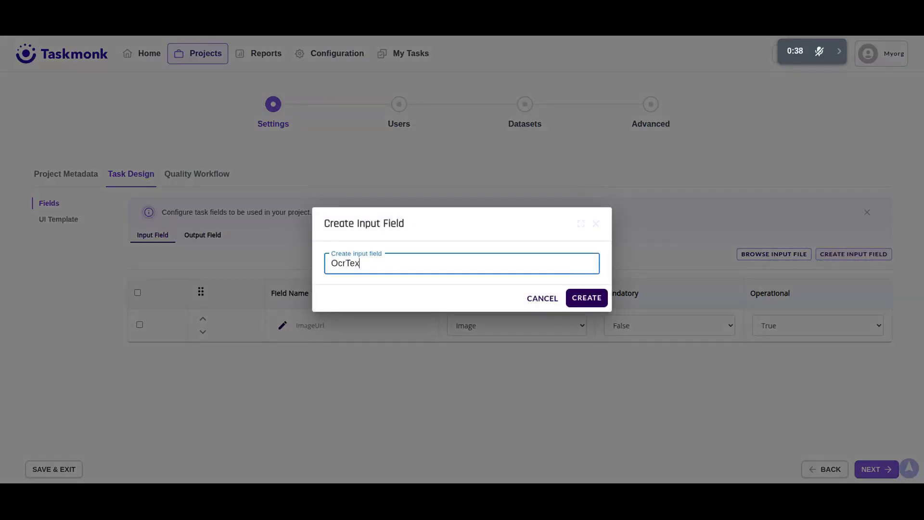
pyautogui.click(598, 299)
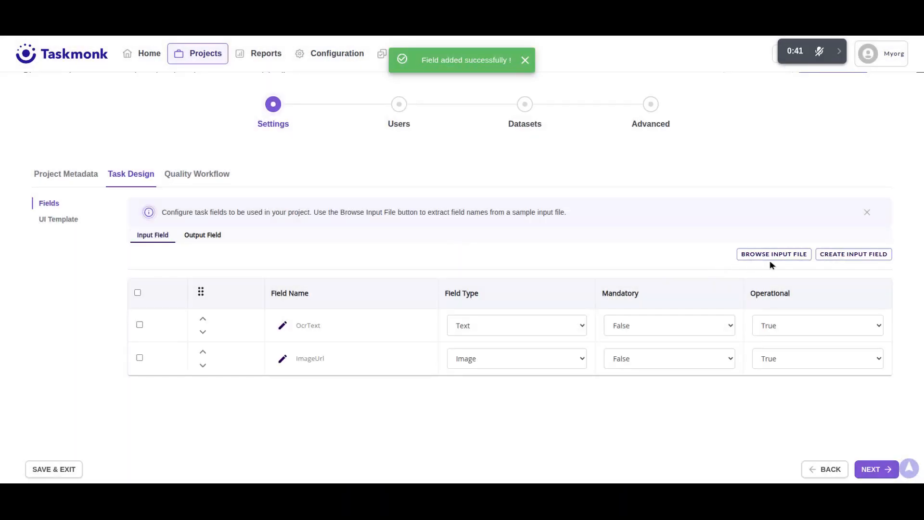
# Create a second input field named annotation
pyautogui.click(824, 254)
pyautogui.click(492, 266)
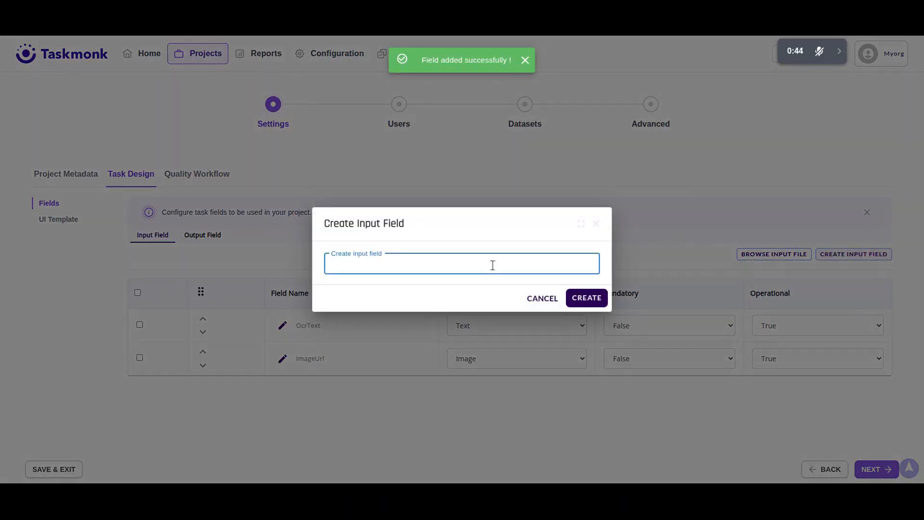
pyautogui.write('annotation')
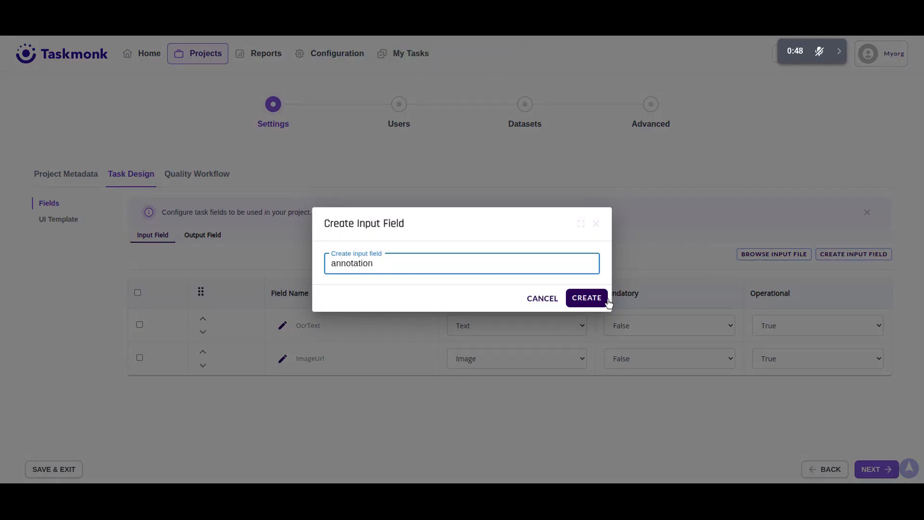
pyautogui.click(591, 300)
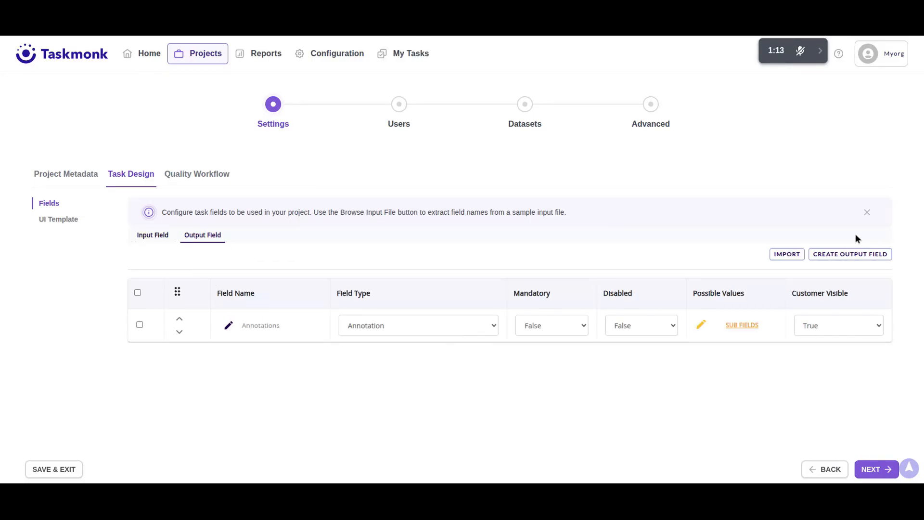
# Create a Text output field called Name
pyautogui.click(843, 255)
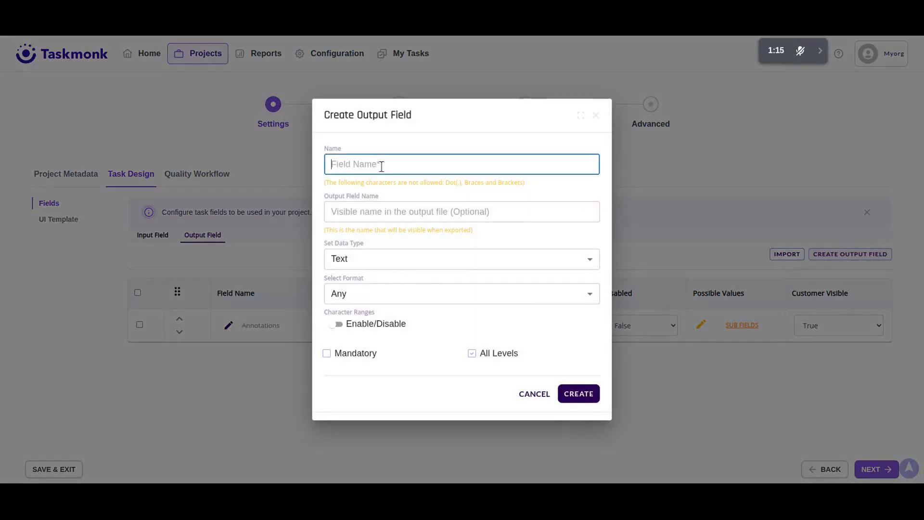
pyautogui.write('Name')
pyautogui.click(577, 394)
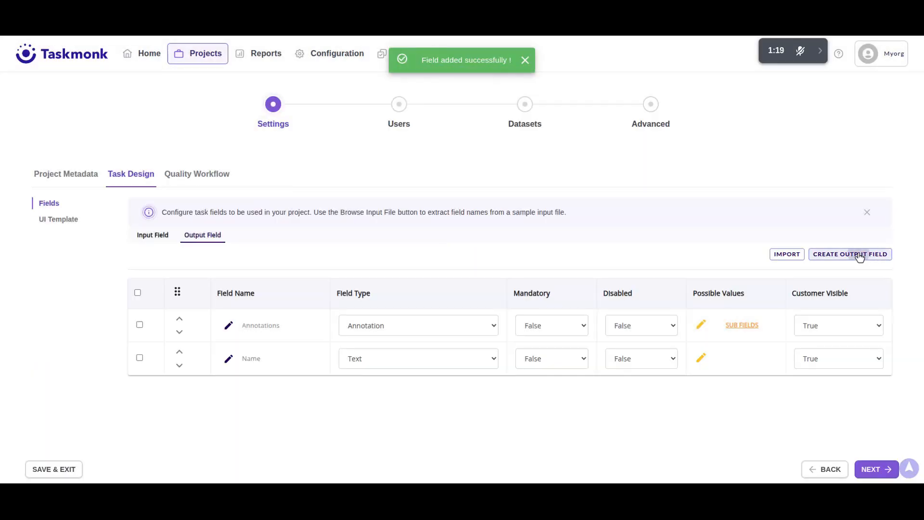
# Create a Text output field called Address
pyautogui.click(858, 253)
pyautogui.click(408, 165)
pyautogui.write('Address')
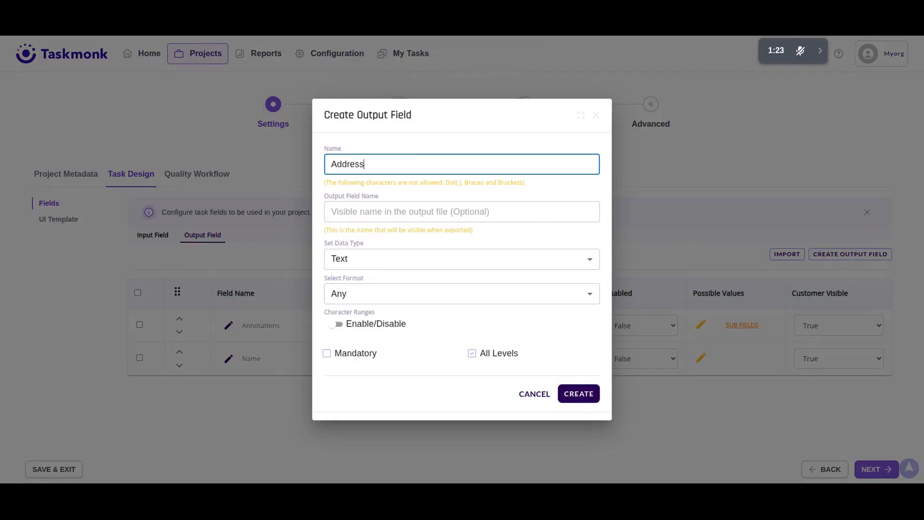
pyautogui.click(569, 393)
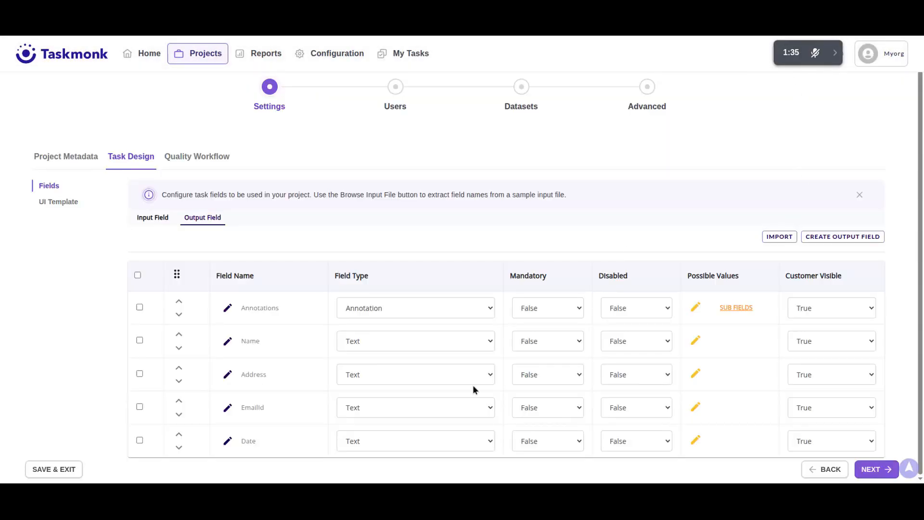
# Add a Text sub field called Number to the Annotations output field and save its sub field list
pyautogui.click(736, 308)
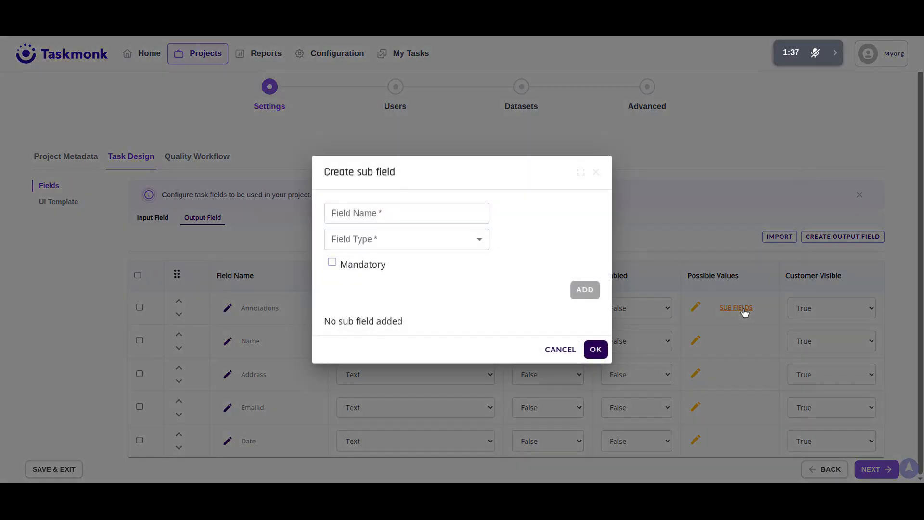
pyautogui.click(381, 211)
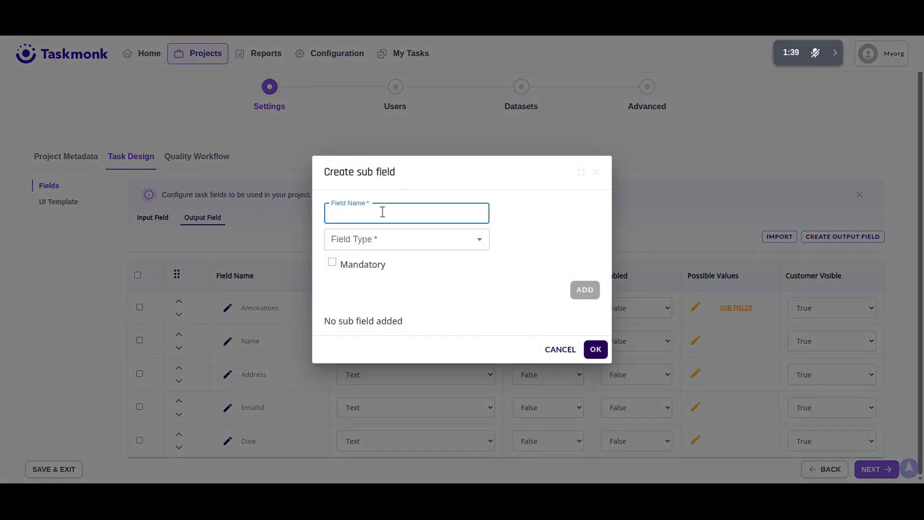
pyautogui.write('Number')
pyautogui.click(385, 243)
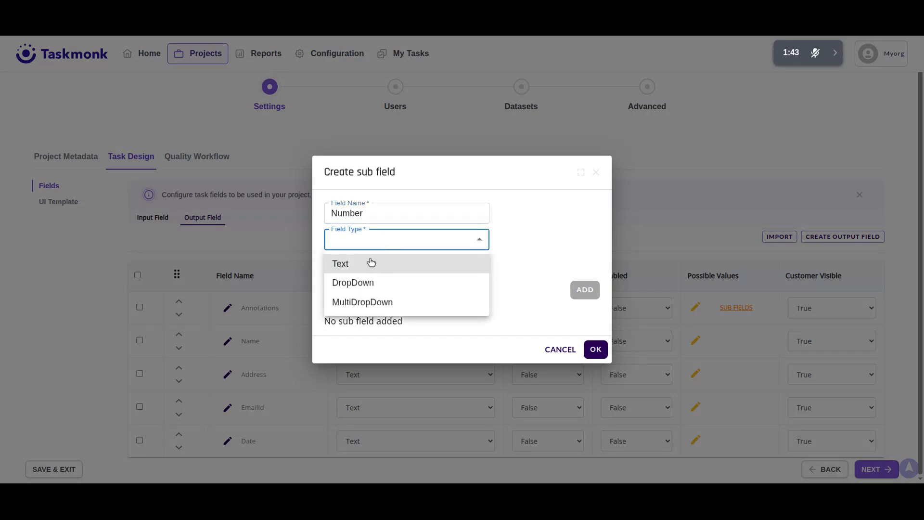
pyautogui.click(370, 264)
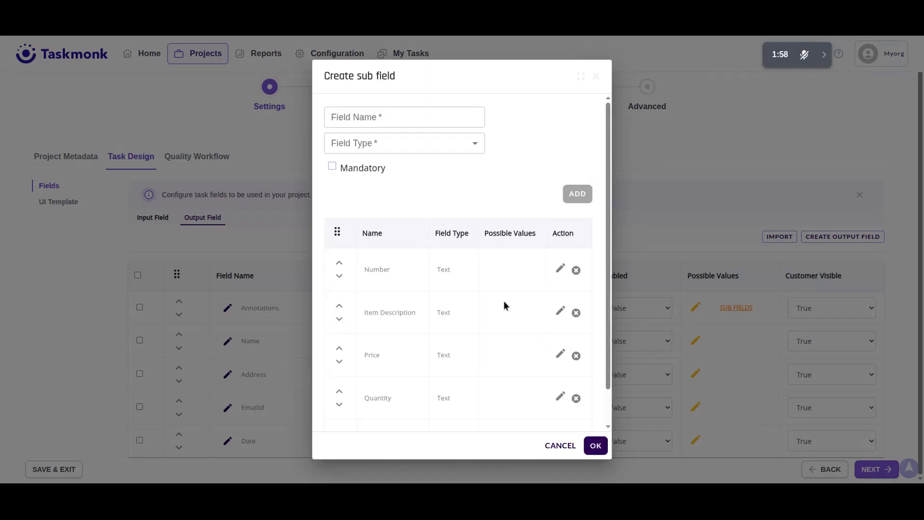
pyautogui.scroll(-1, 404, 346)
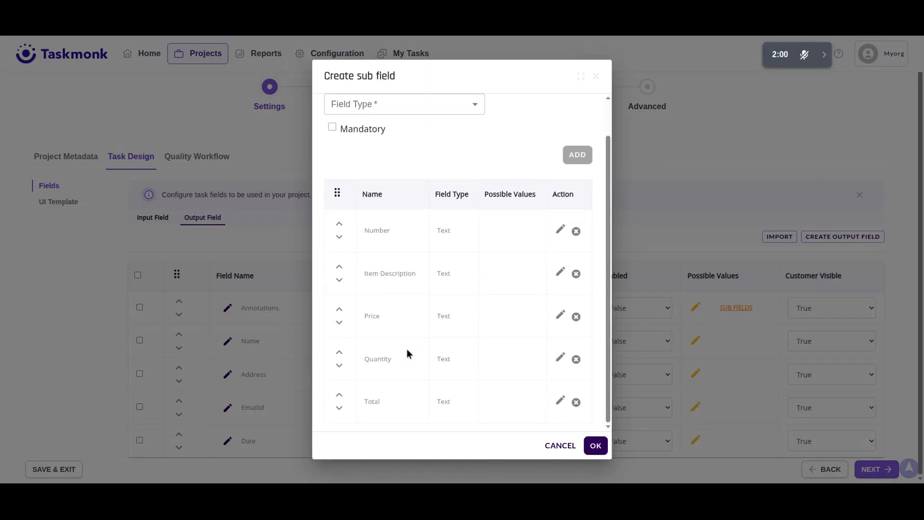
pyautogui.scroll(1, 476, 356)
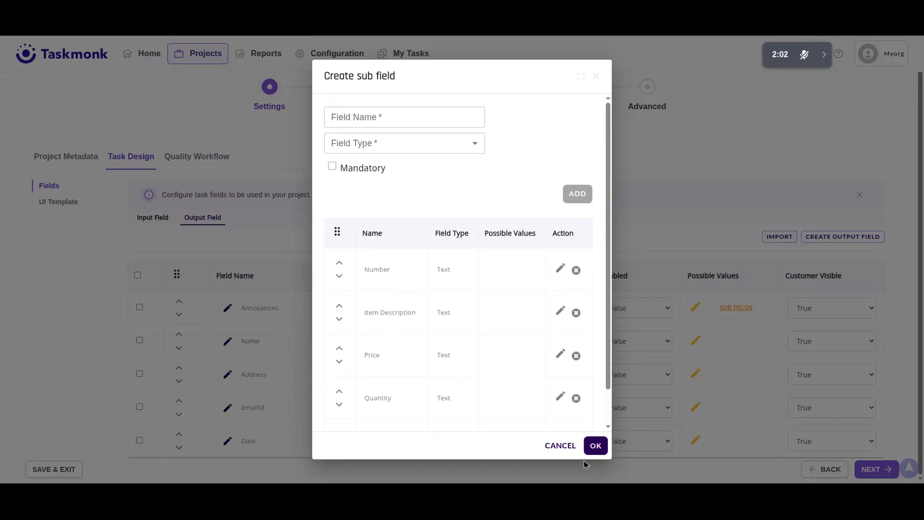
pyautogui.click(601, 451)
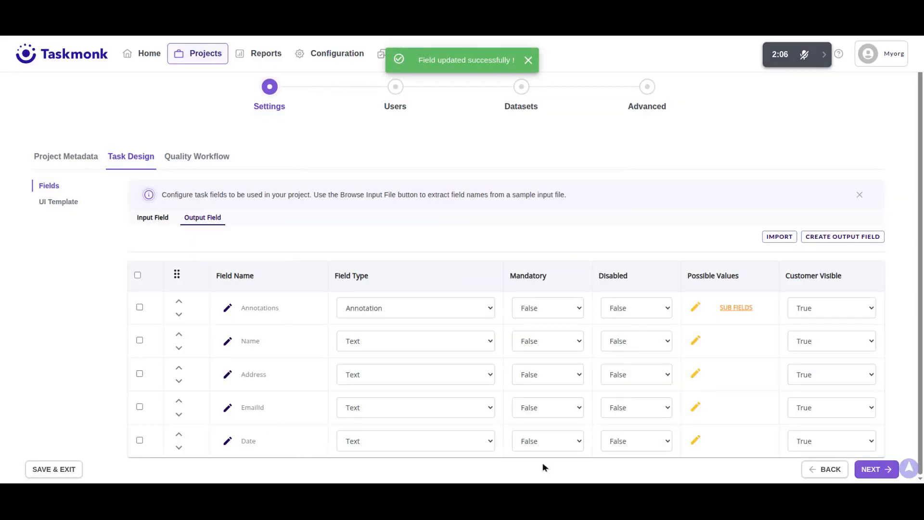
# Continue past the UI template to the quality workflow and add a Level 2 execution level named Qc
pyautogui.click(876, 470)
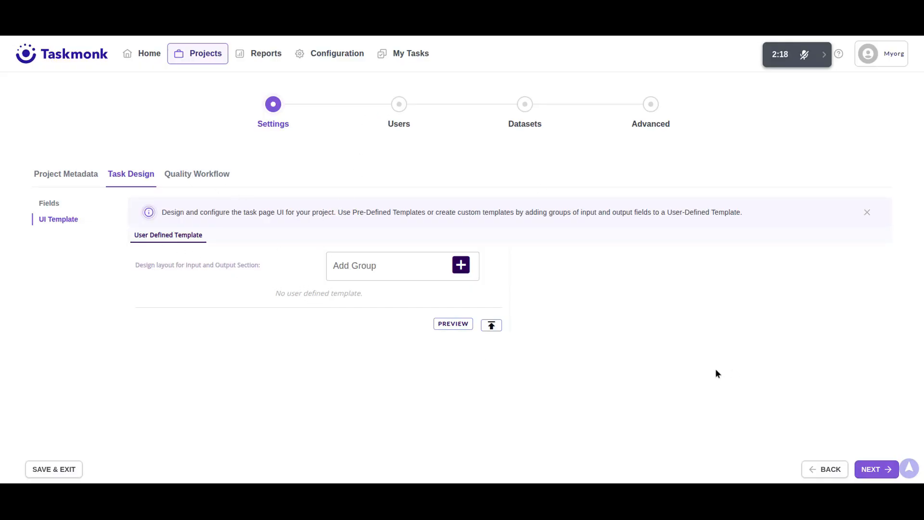
pyautogui.click(869, 468)
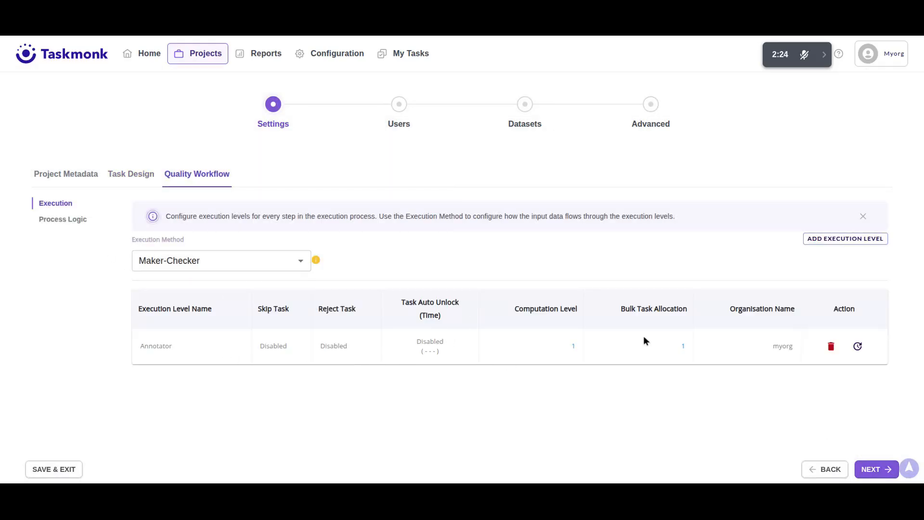
pyautogui.click(847, 239)
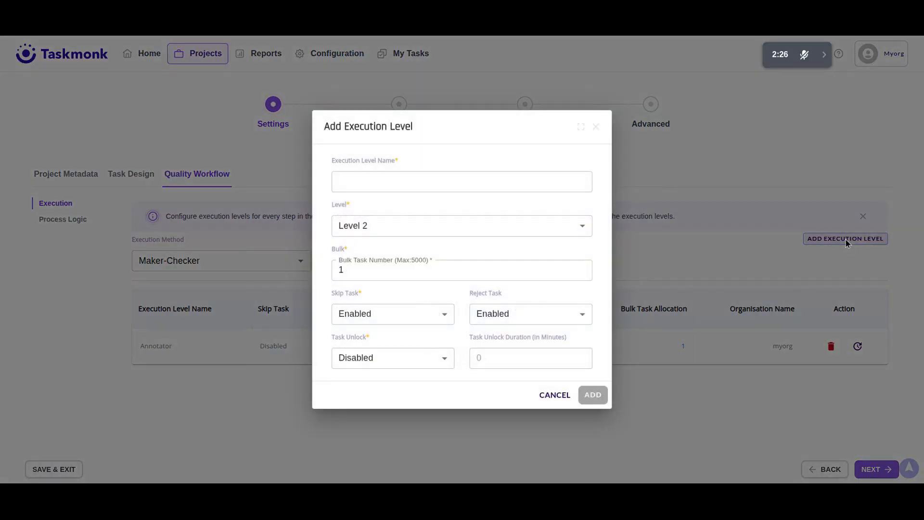
pyautogui.write('Qc')
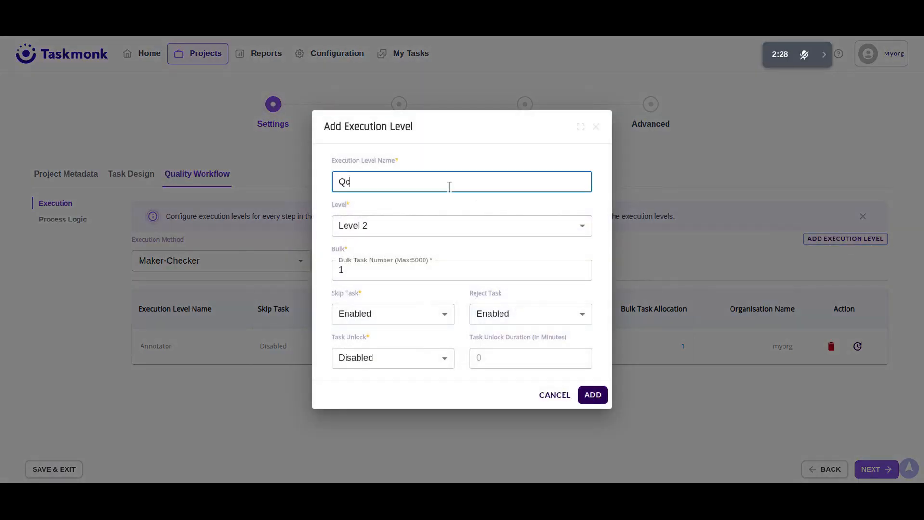
pyautogui.click(593, 394)
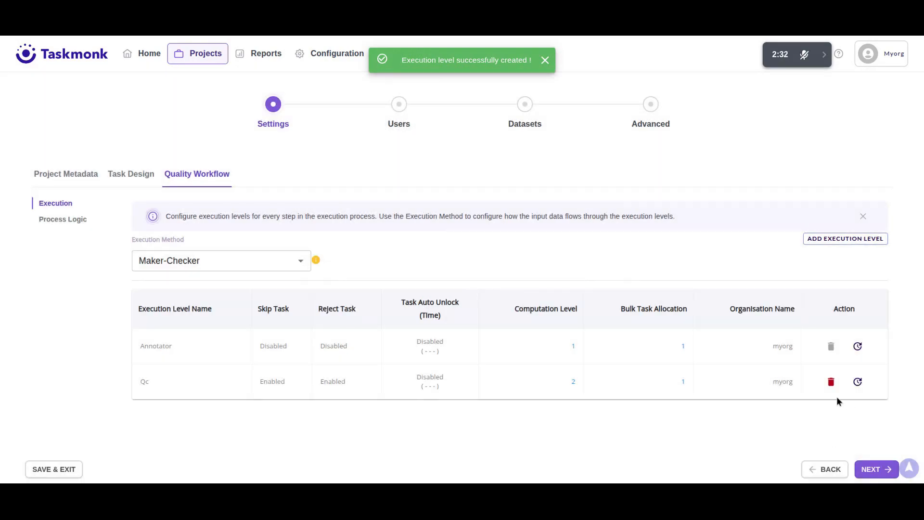
# Continue past the process logic without adding rules and open the task properties in the advanced project settings
pyautogui.click(872, 468)
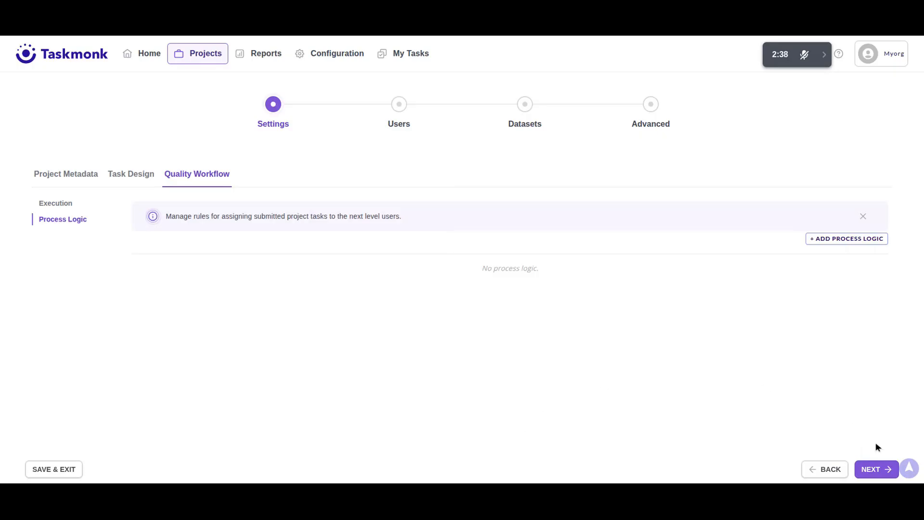
pyautogui.click(875, 469)
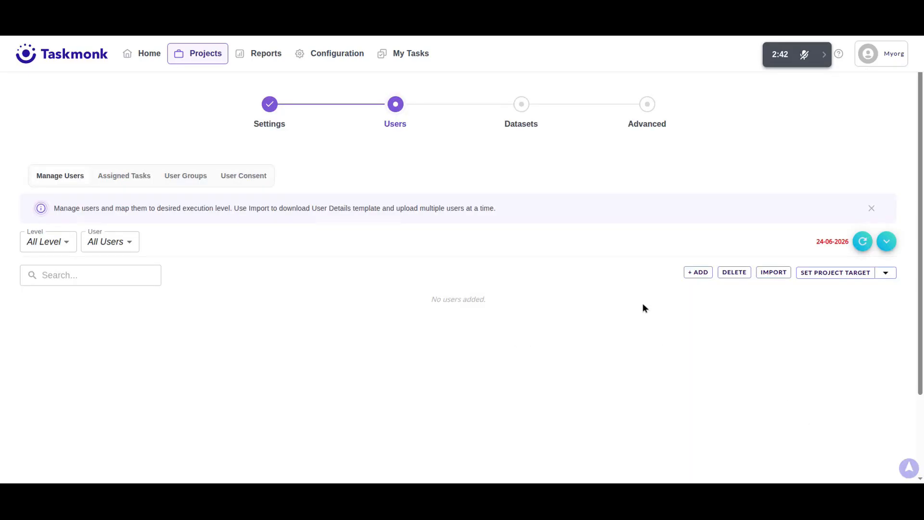
pyautogui.click(647, 105)
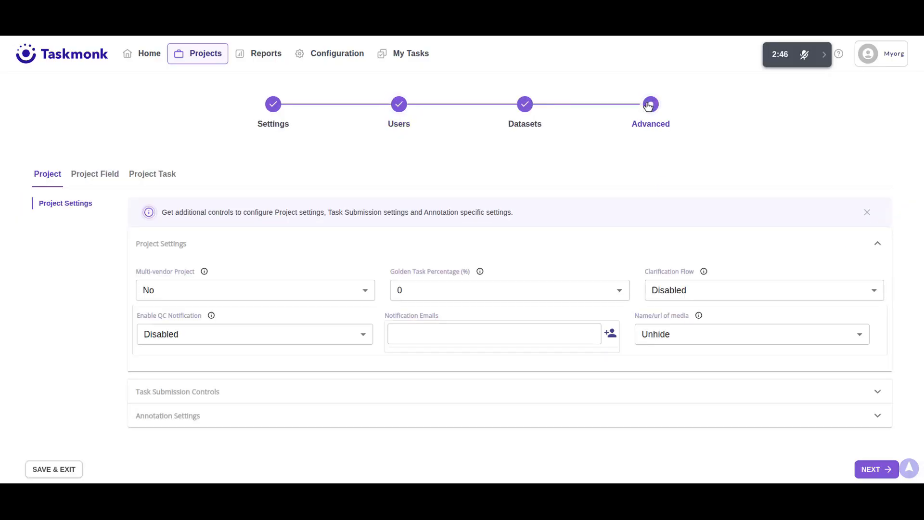
pyautogui.click(146, 176)
pyautogui.click(92, 224)
# Search the on-task-creation pre-processors for "opt" and choose the OCR processor under Document AI
pyautogui.click(315, 276)
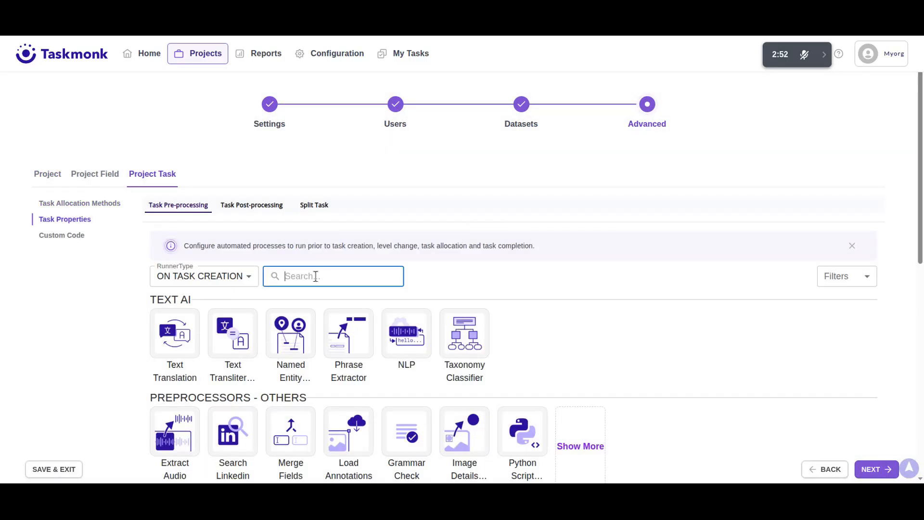
pyautogui.write('opt')
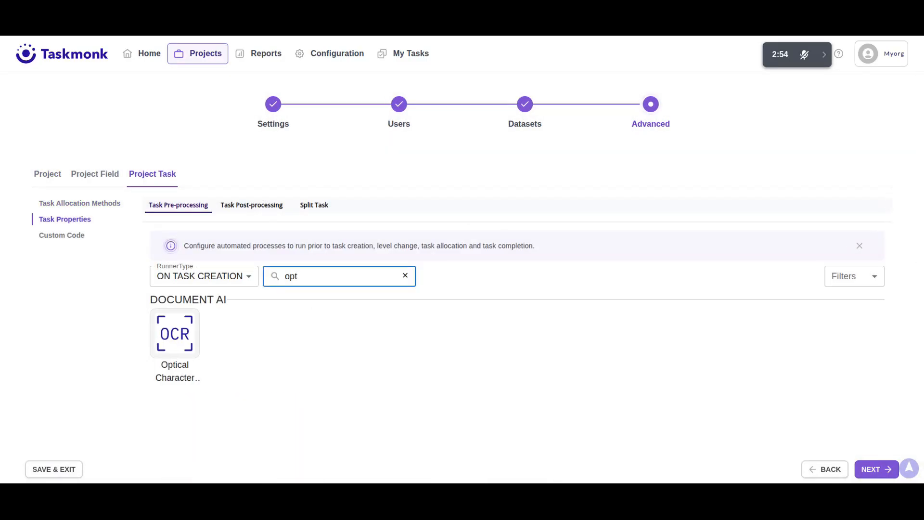
pyautogui.click(176, 346)
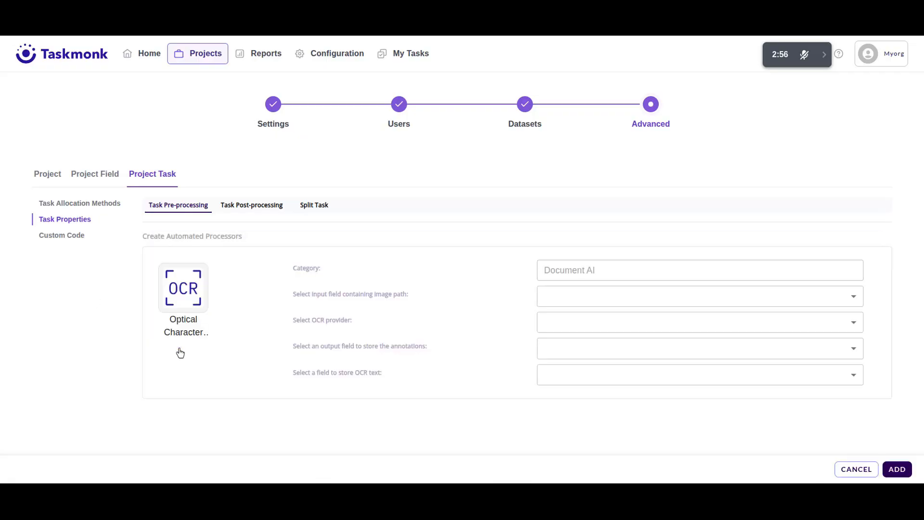
# Configure the OCR processor with image path field ImageUrl, provider Google, annotations output field annotation and OCR text field OcrText
pyautogui.click(566, 301)
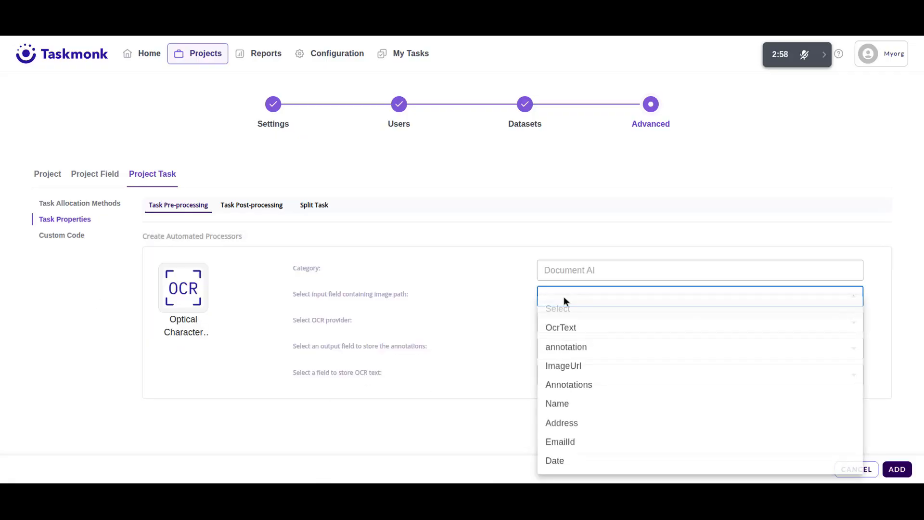
pyautogui.click(575, 365)
pyautogui.click(565, 322)
pyautogui.click(577, 366)
pyautogui.click(560, 351)
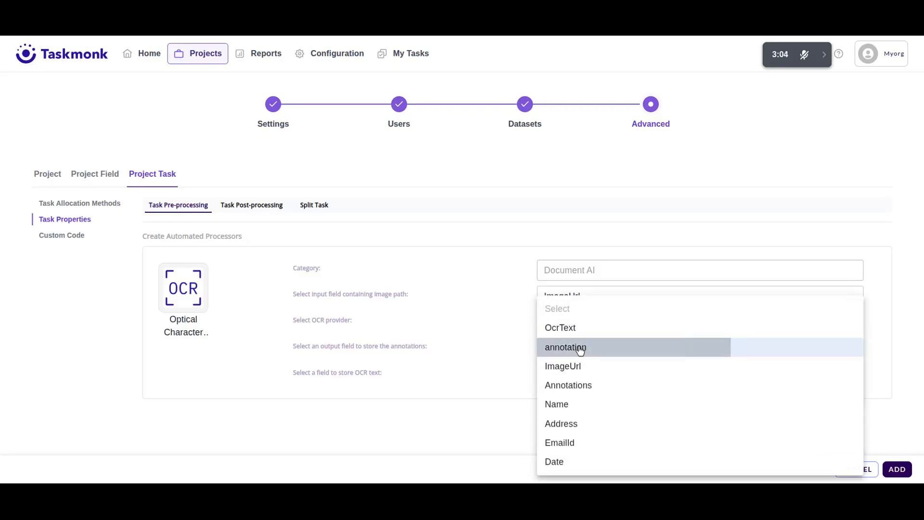
pyautogui.click(579, 348)
pyautogui.click(556, 377)
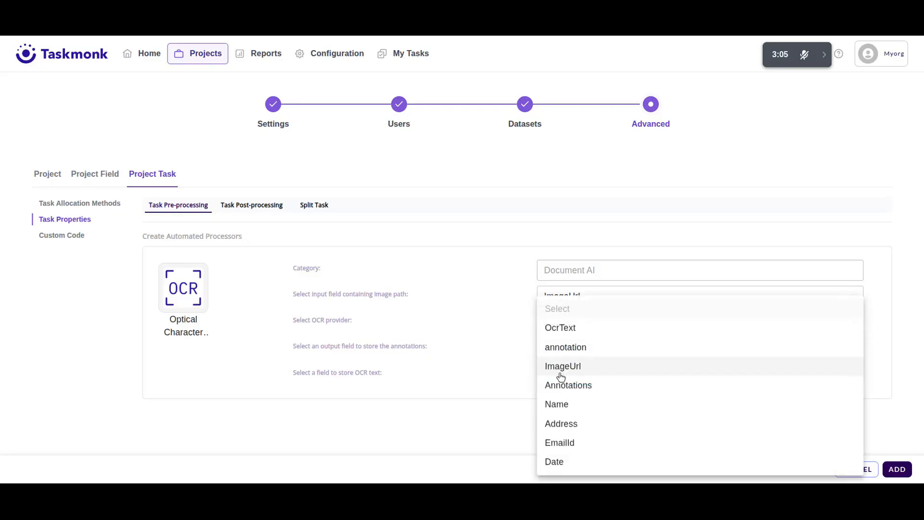
pyautogui.click(560, 326)
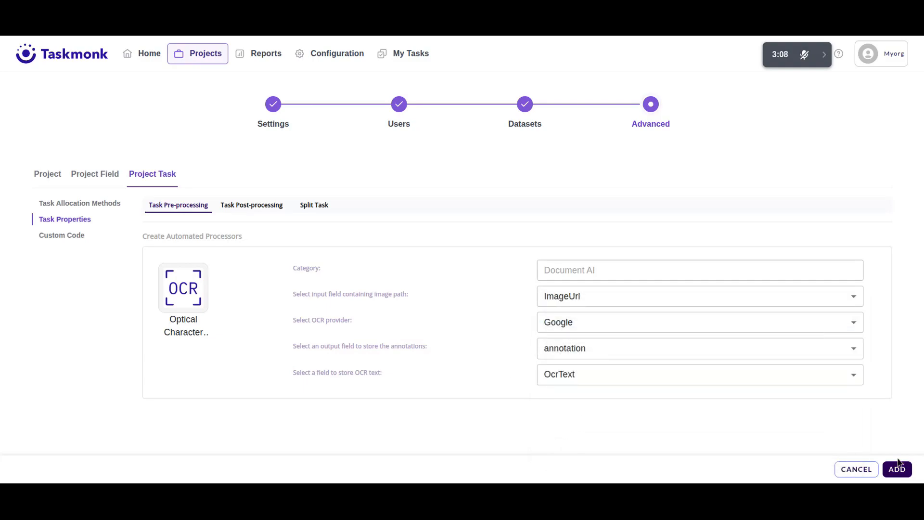
# Add the configured OCR processor to the task pre-processing and open the form for adding project users
pyautogui.click(896, 470)
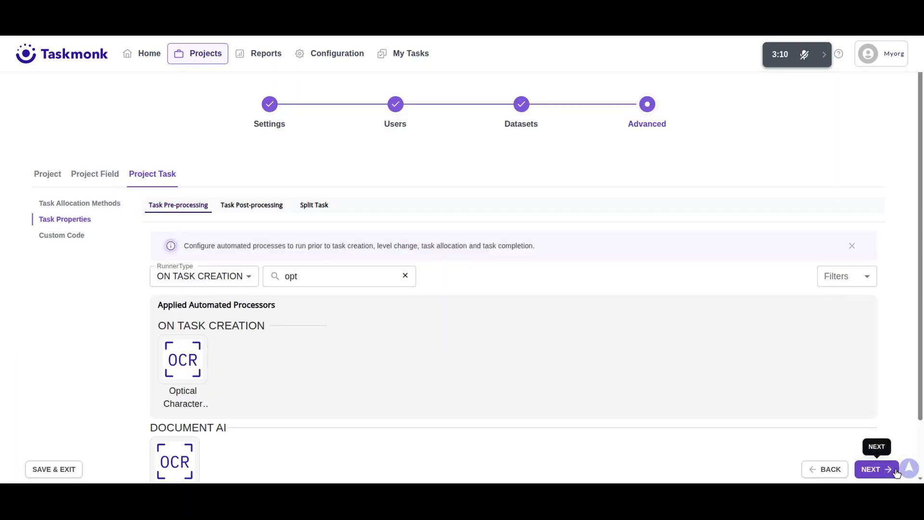
pyautogui.click(395, 121)
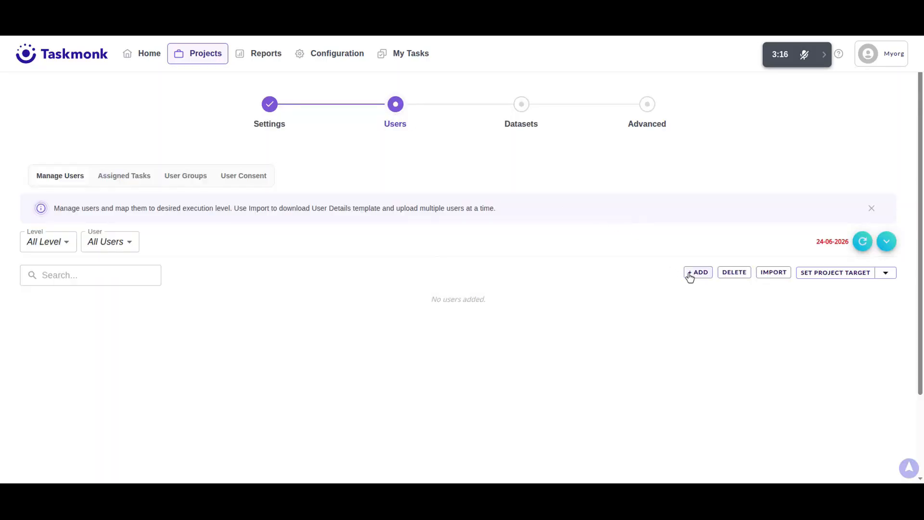
pyautogui.click(687, 272)
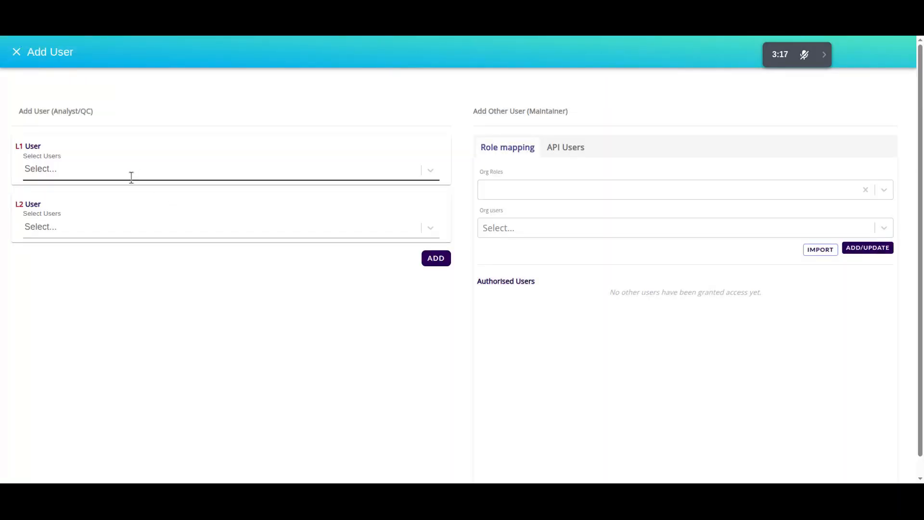
# Assign Admin as the L1 user and Annotator as the L2 user, and return to the project's user list
pyautogui.click(131, 177)
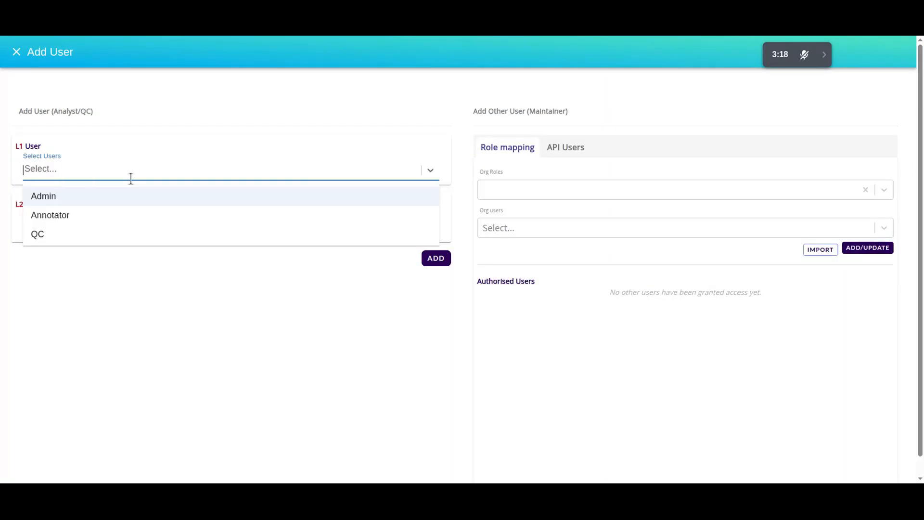
pyautogui.click(87, 195)
pyautogui.click(67, 234)
pyautogui.click(92, 255)
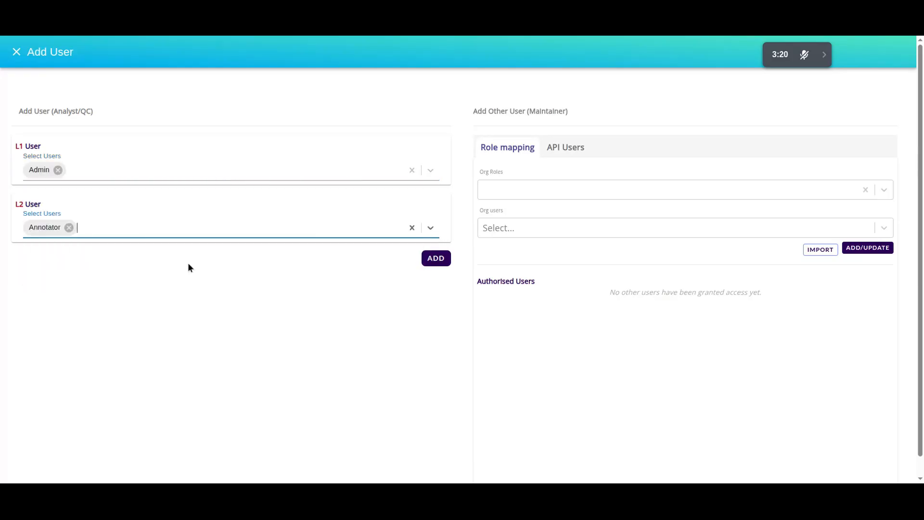
pyautogui.click(430, 259)
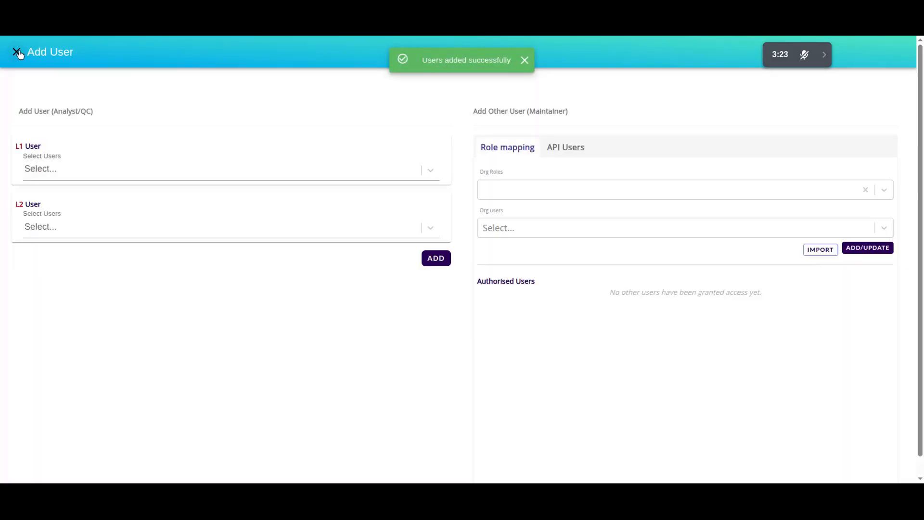
pyautogui.click(16, 52)
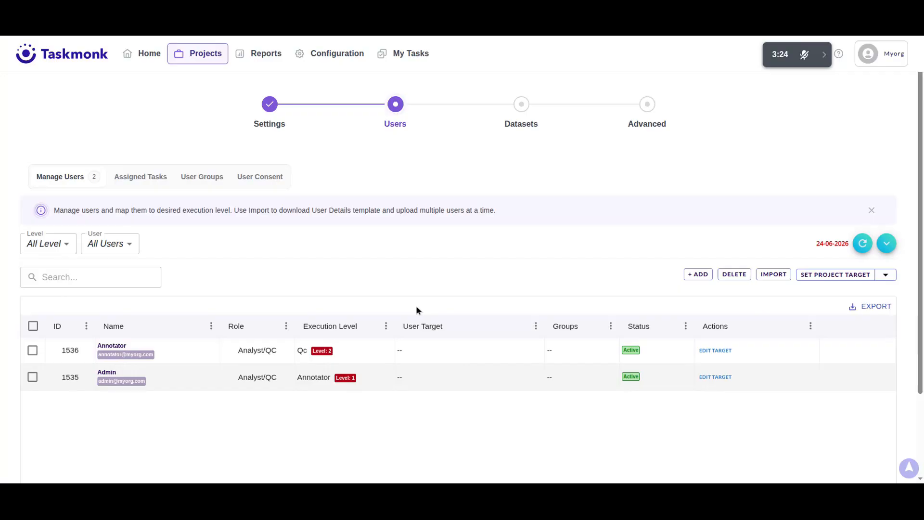
# Add a new batch named Batch1 with priority 1 to the project's datasets
pyautogui.click(519, 107)
pyautogui.click(504, 318)
pyautogui.click(449, 200)
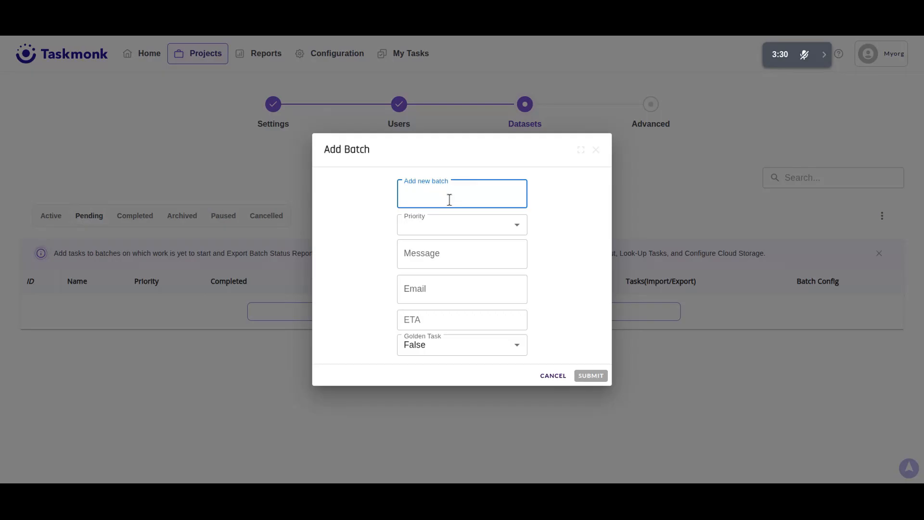
pyautogui.write('Batch')
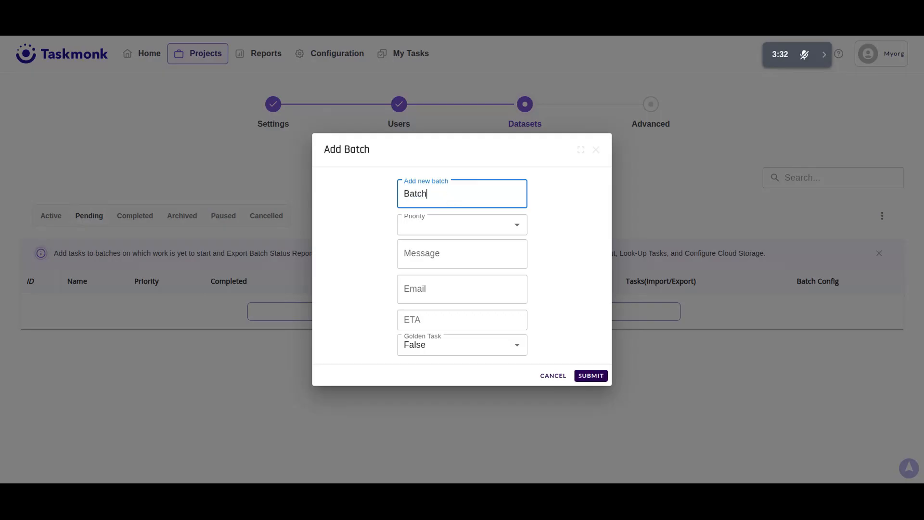
pyautogui.click(435, 220)
pyautogui.click(427, 249)
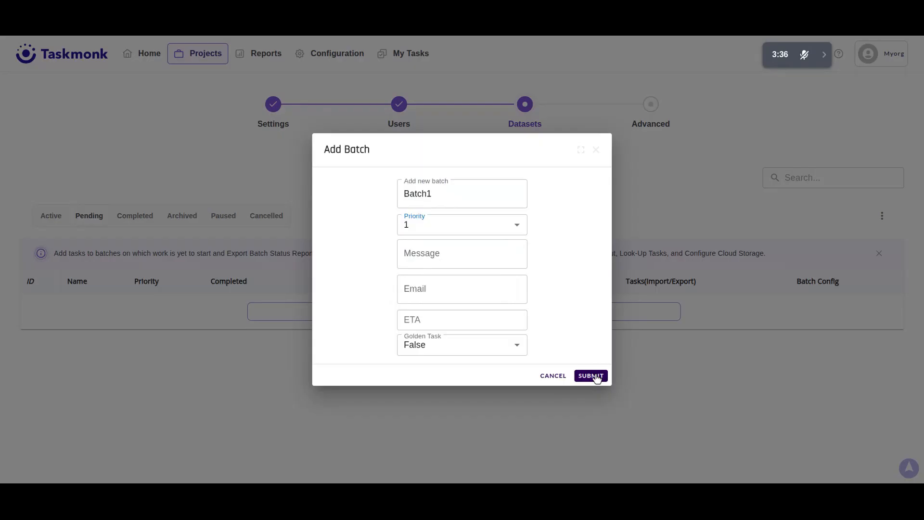
pyautogui.click(591, 376)
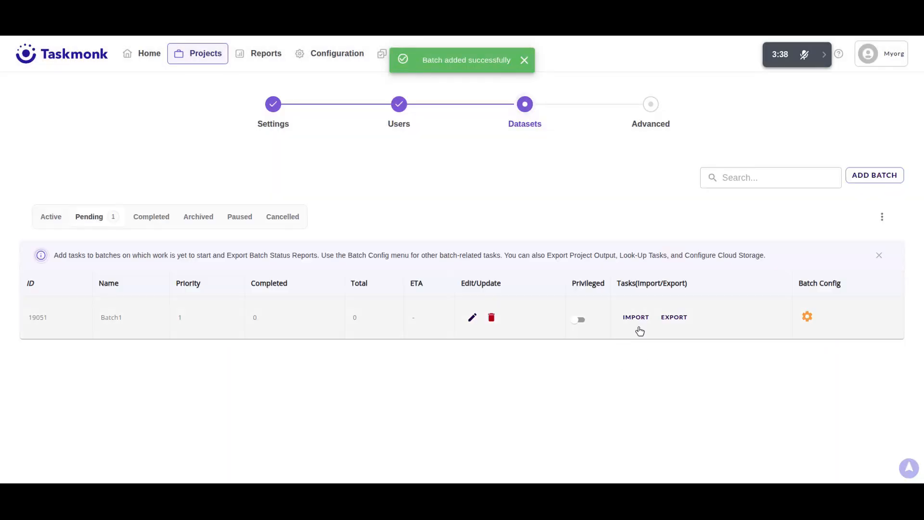
# Import two invoice image files into Batch1 as tasks, using the Media format
pyautogui.click(636, 318)
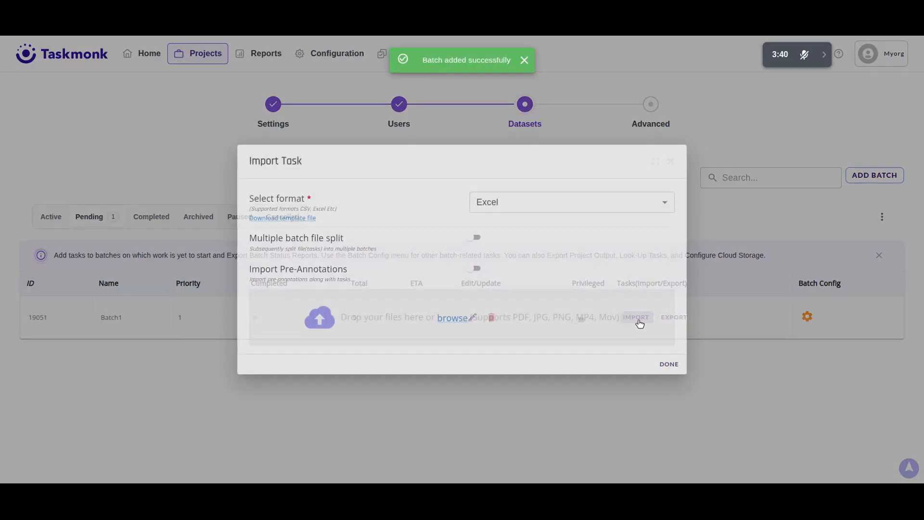
pyautogui.click(495, 206)
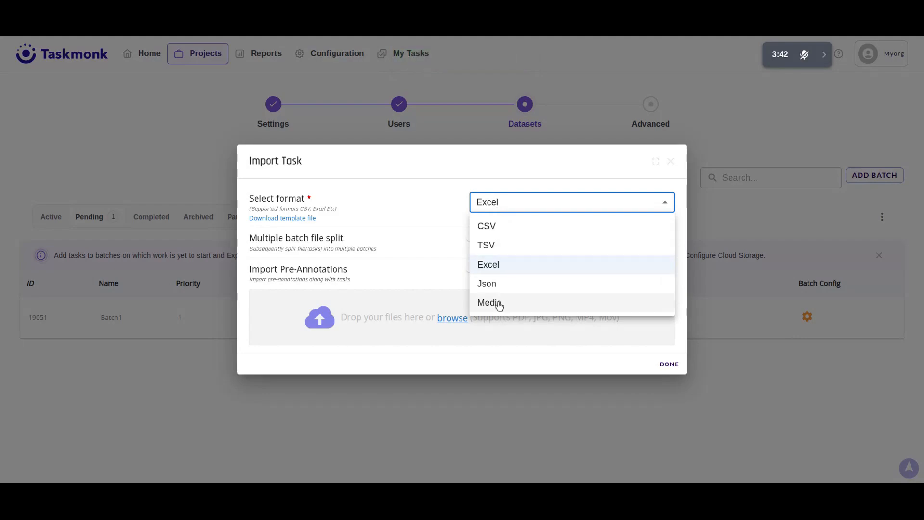
pyautogui.click(498, 304)
pyautogui.click(453, 301)
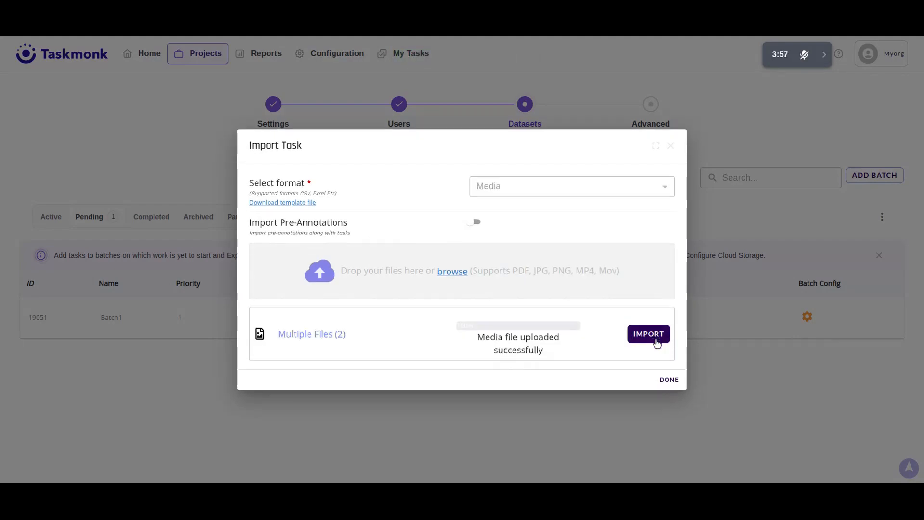
pyautogui.click(657, 342)
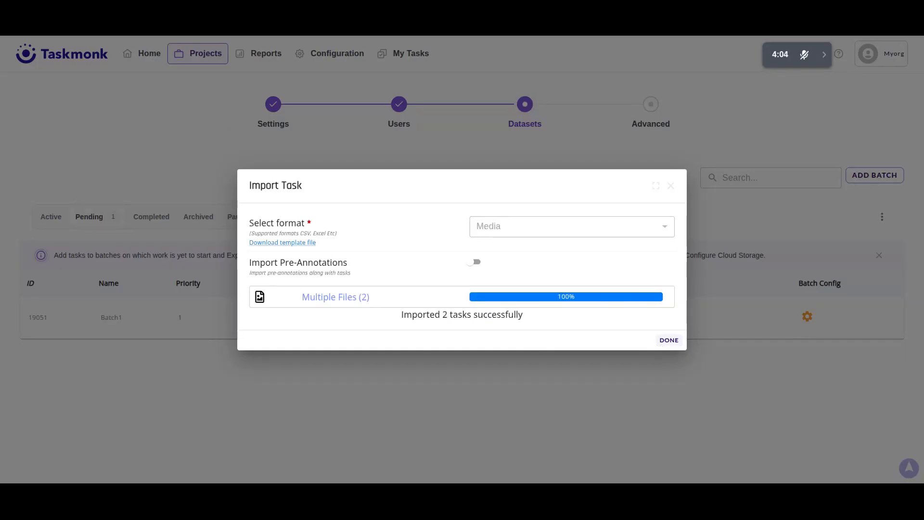
pyautogui.click(669, 340)
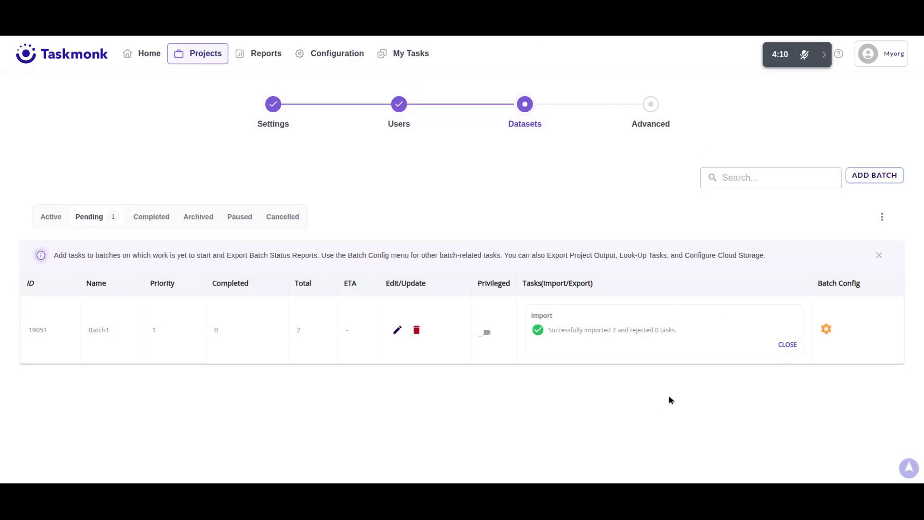
# Search the assigned projects for "inv" and get tasks for the Invoice Data Extraction project
pyautogui.click(413, 56)
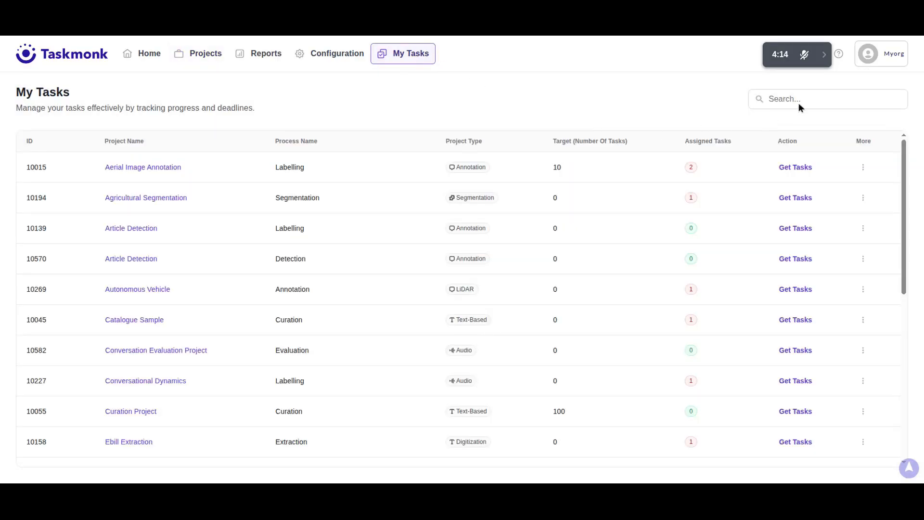
pyautogui.click(802, 99)
pyautogui.write('inv')
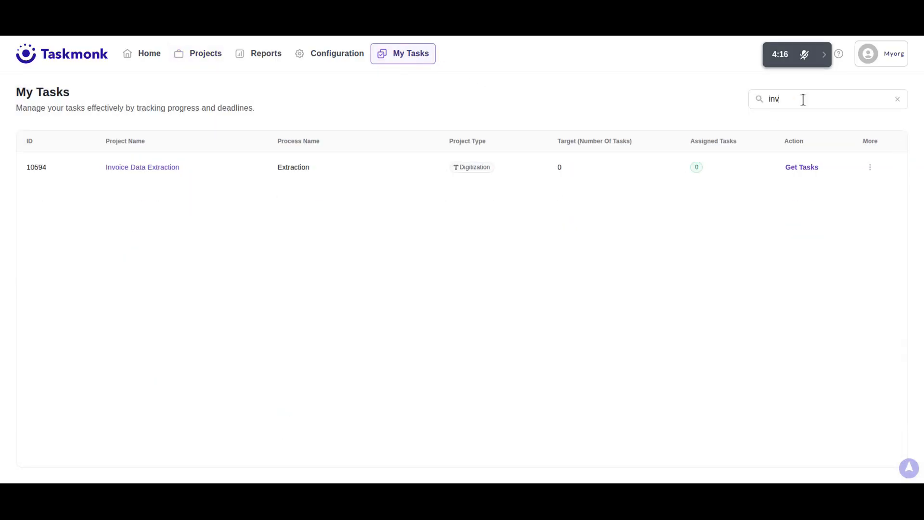
pyautogui.click(809, 168)
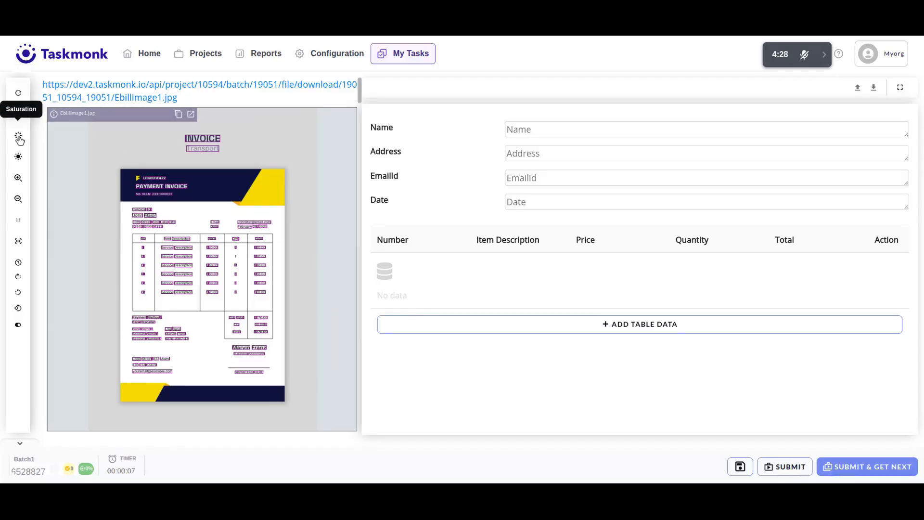
# Examine the invoice image by zooming in and out, rotating it right and back, and toggling the OCR annotations off and on
pyautogui.click(20, 179)
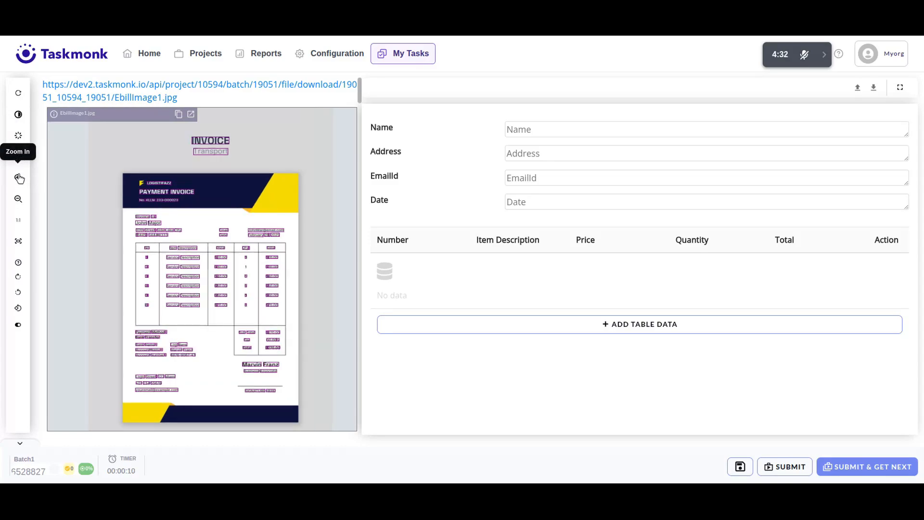
pyautogui.click(19, 199)
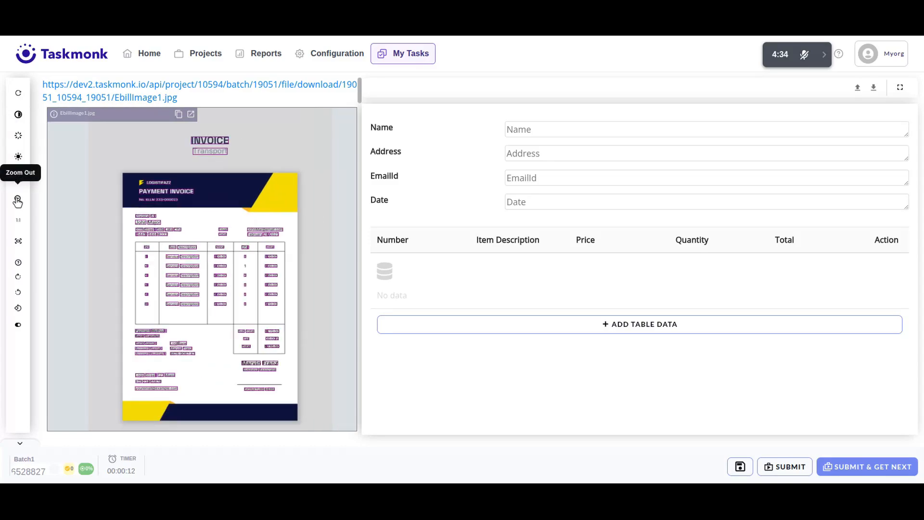
pyautogui.click(18, 198)
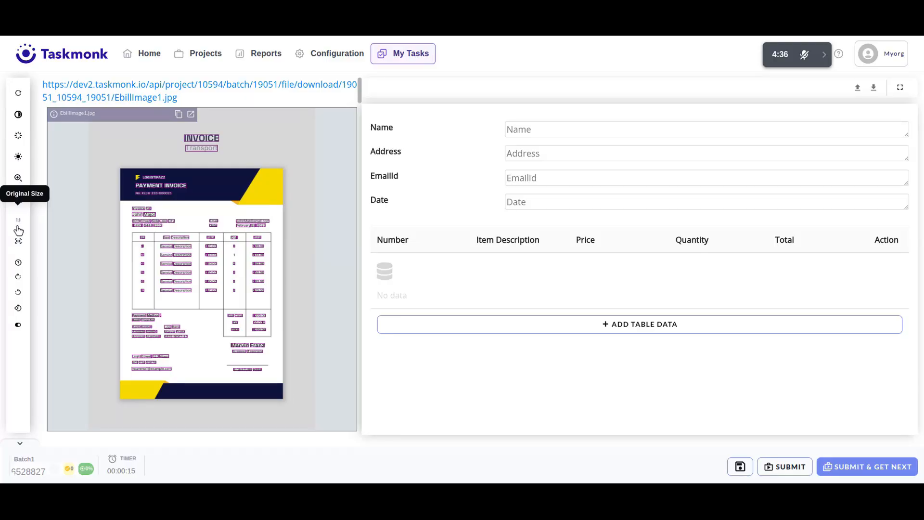
pyautogui.click(19, 282)
pyautogui.click(19, 281)
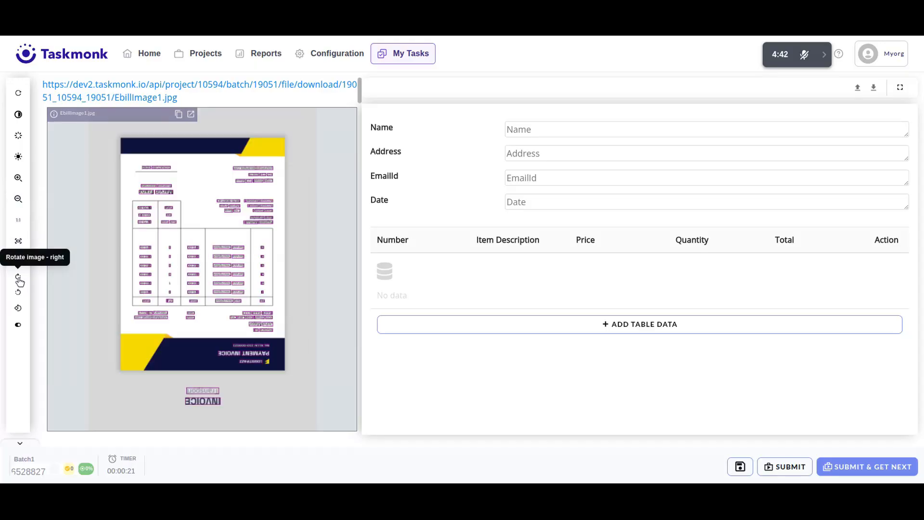
pyautogui.click(19, 293)
pyautogui.click(19, 294)
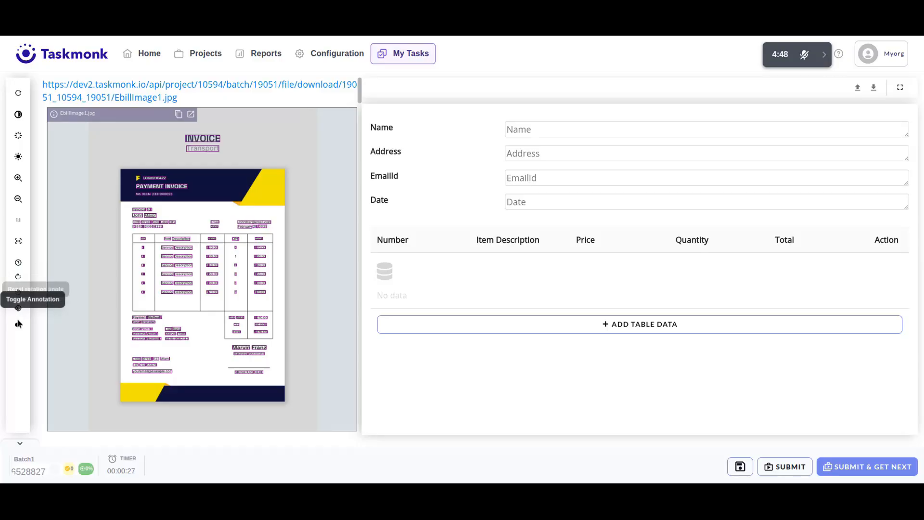
pyautogui.click(18, 328)
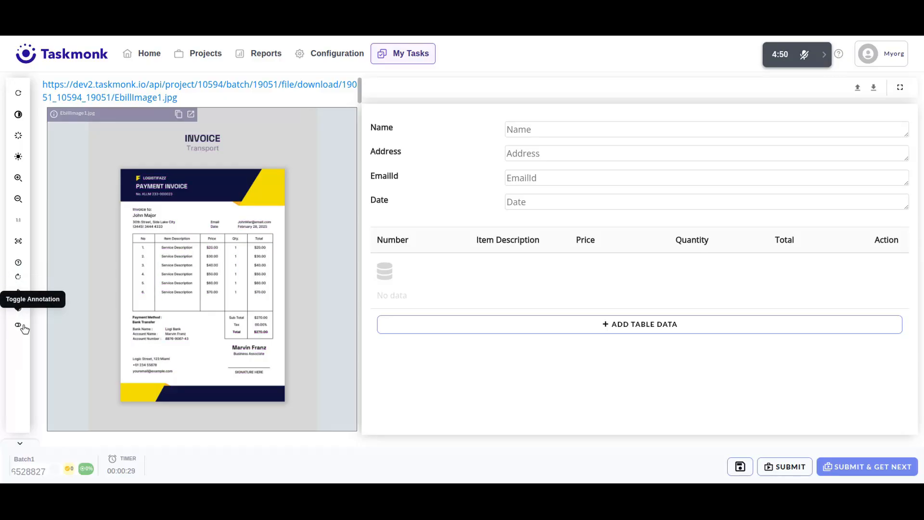
pyautogui.click(19, 327)
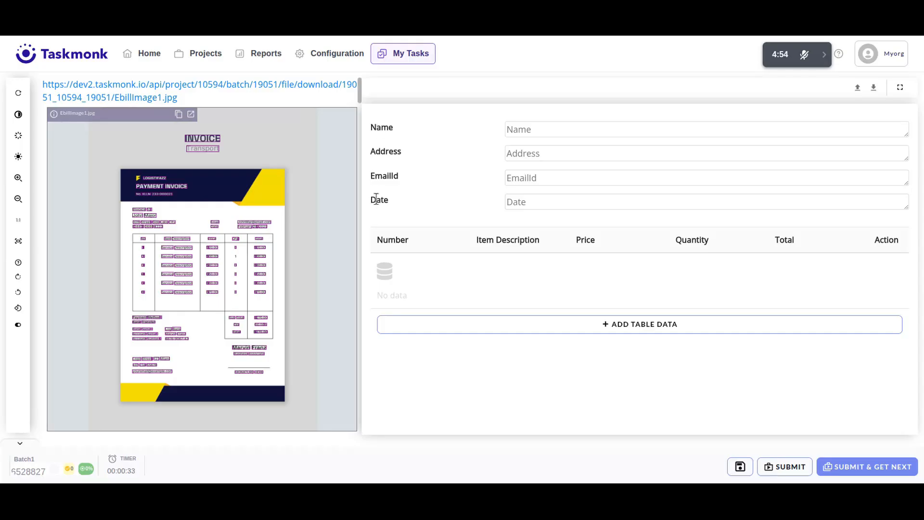
# Add an empty row to the item table and fill the Name field with the recipient's name from the invoice's OCR text
pyautogui.click(633, 332)
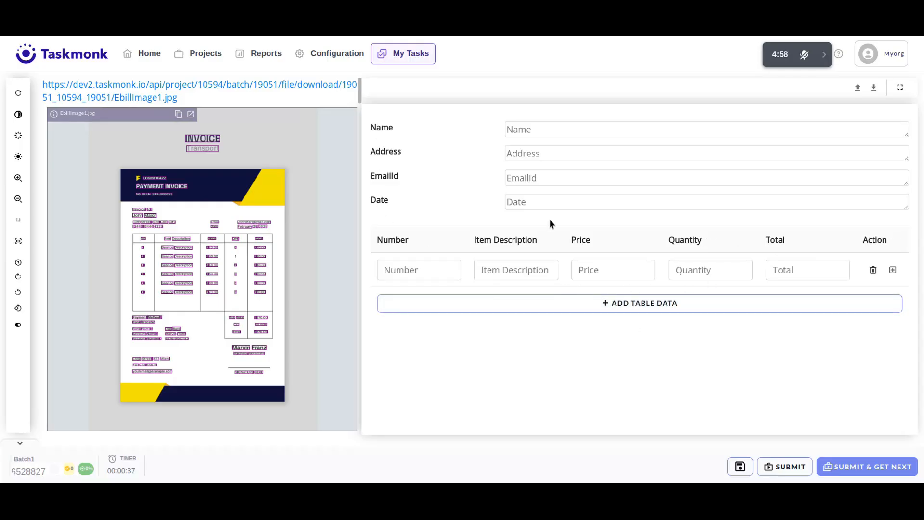
pyautogui.scroll(3, 202, 204)
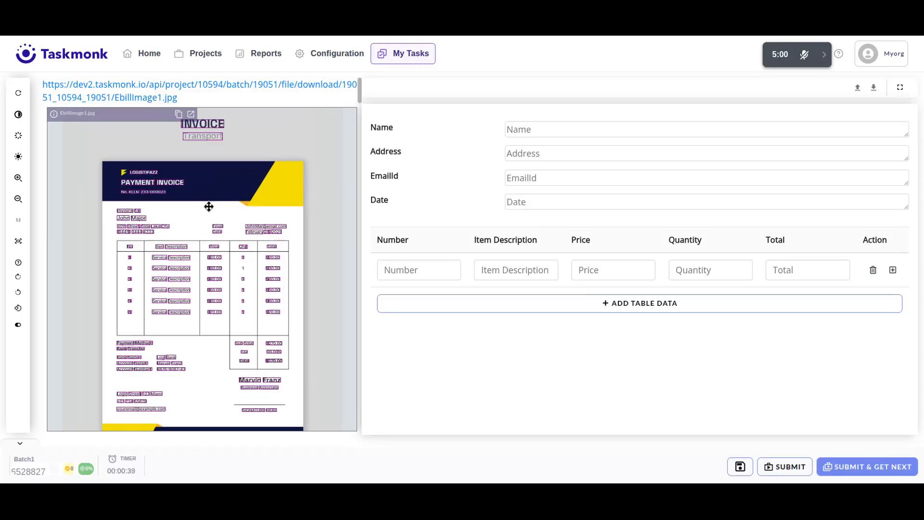
pyautogui.scroll(2, 210, 206)
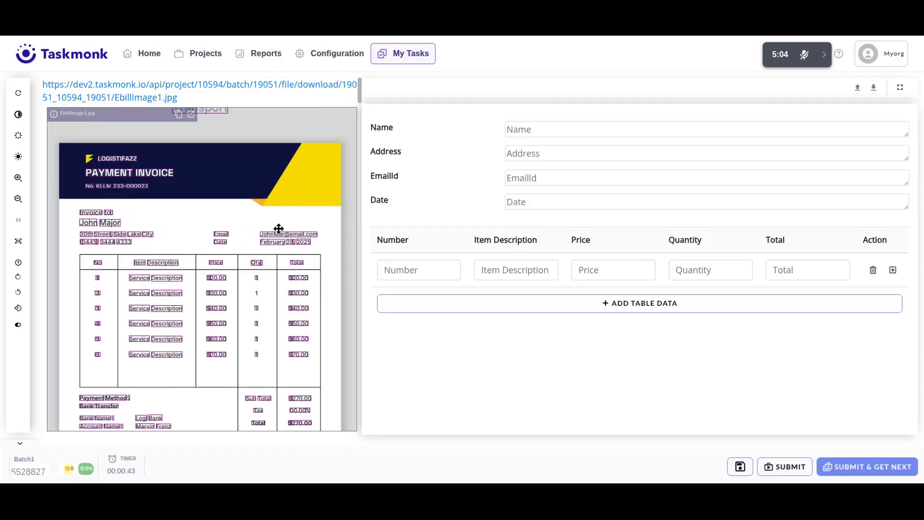
pyautogui.moveTo(72, 217); pyautogui.dragTo(128, 230)
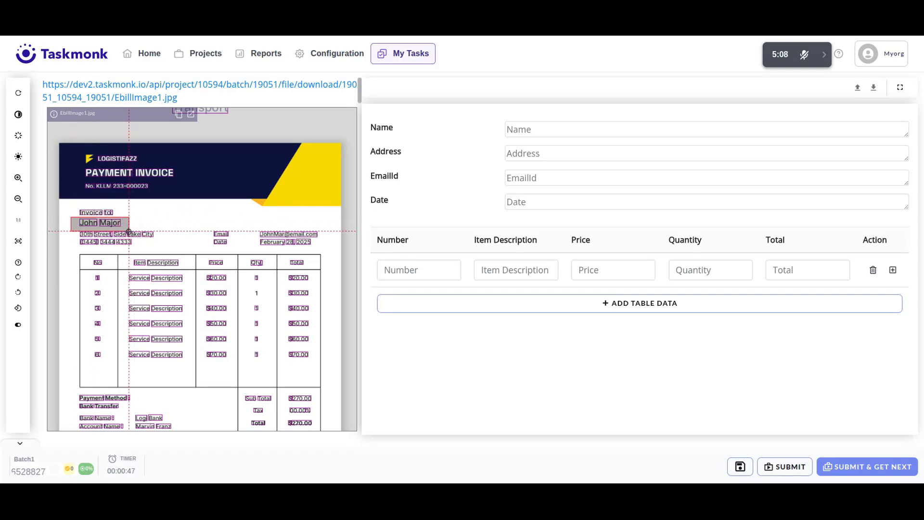
pyautogui.click(584, 129)
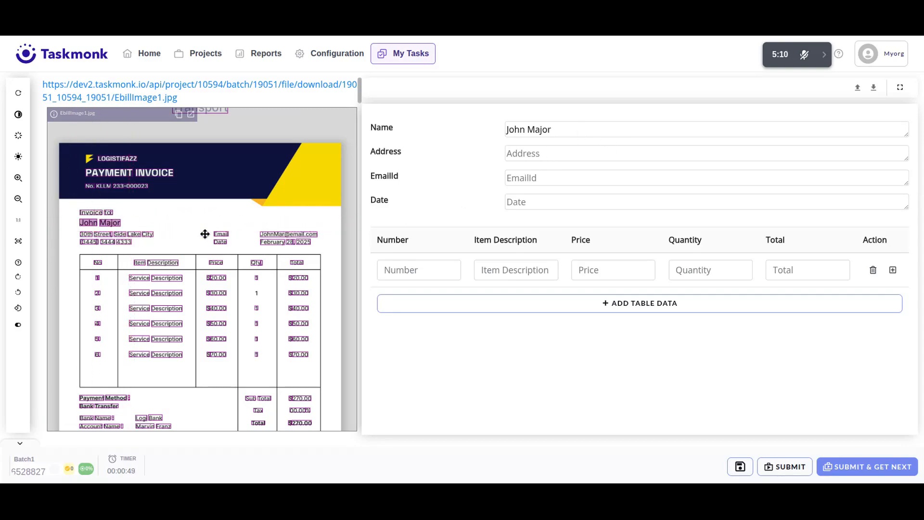
# Fill the Address and EmailId fields from the recipient's details on the invoice and set Date to February 28, 2025 from its OCR text
pyautogui.moveTo(76, 230); pyautogui.dragTo(163, 244)
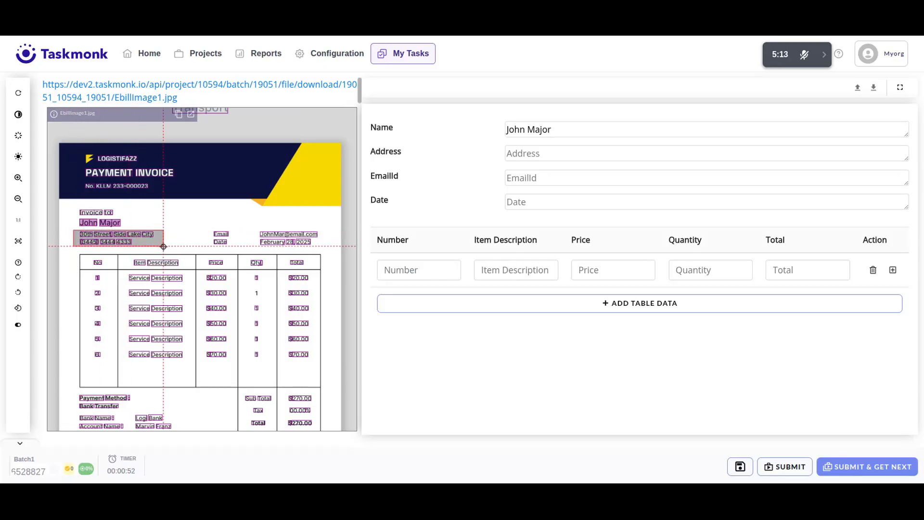
pyautogui.click(538, 156)
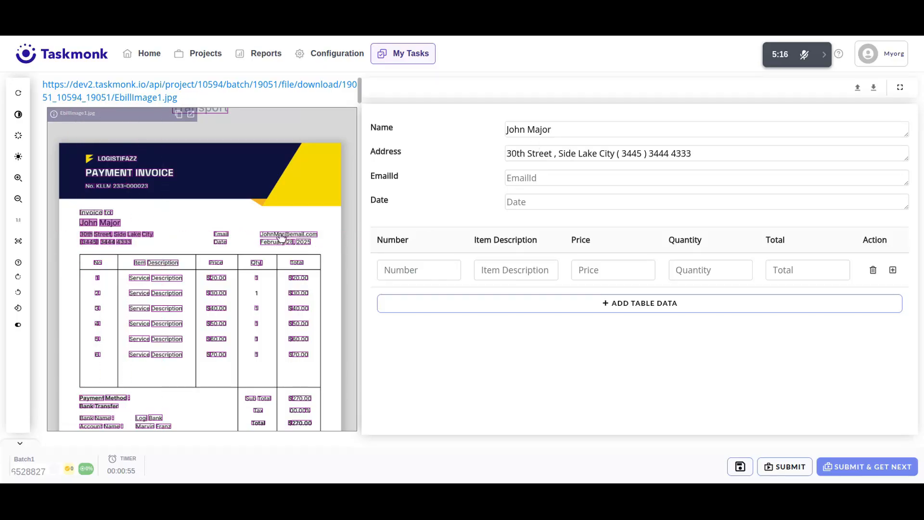
pyautogui.click(552, 181)
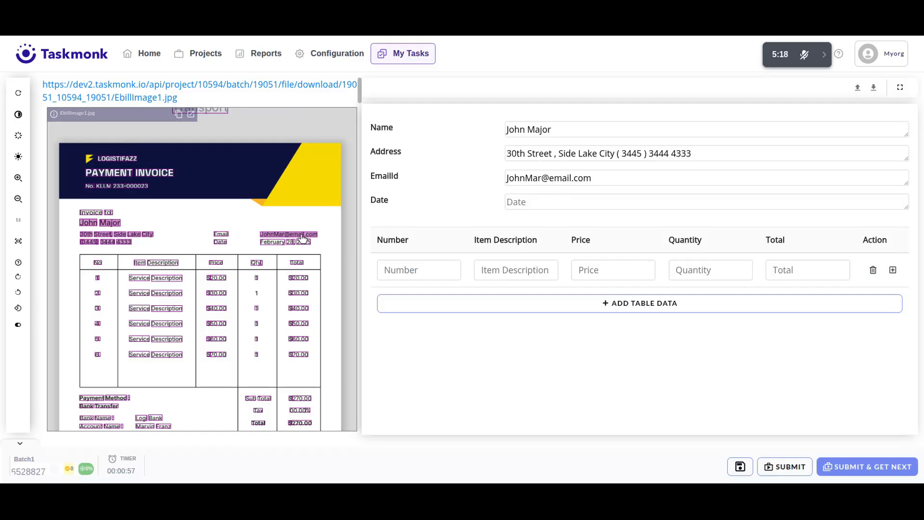
pyautogui.click(548, 203)
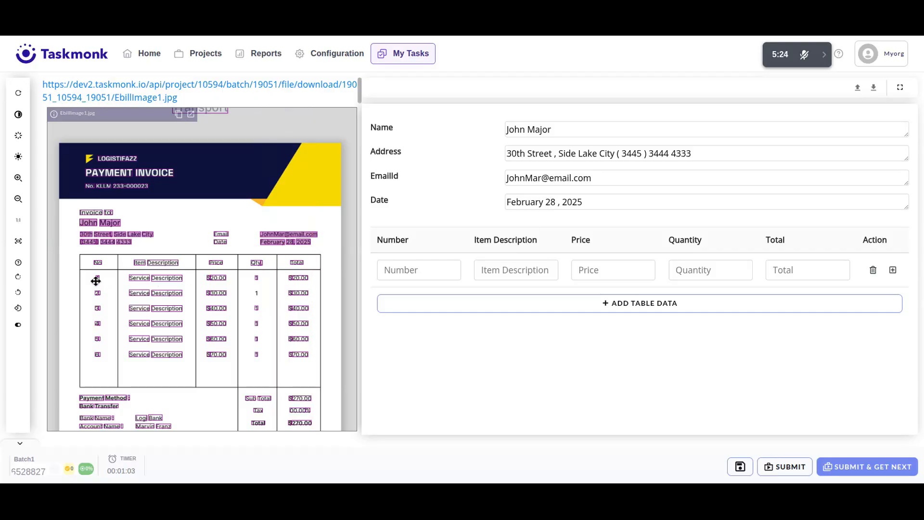
# Fill the first item row from the invoice's OCR text: Number 1, Item Description "Service Description", Price 20.00, Quantity 1 and Total 20.00
pyautogui.click(426, 270)
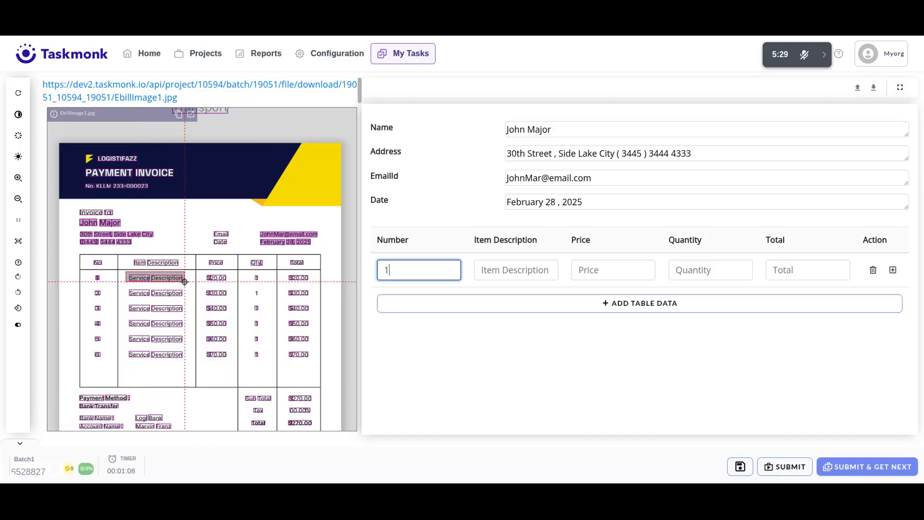
pyautogui.click(513, 271)
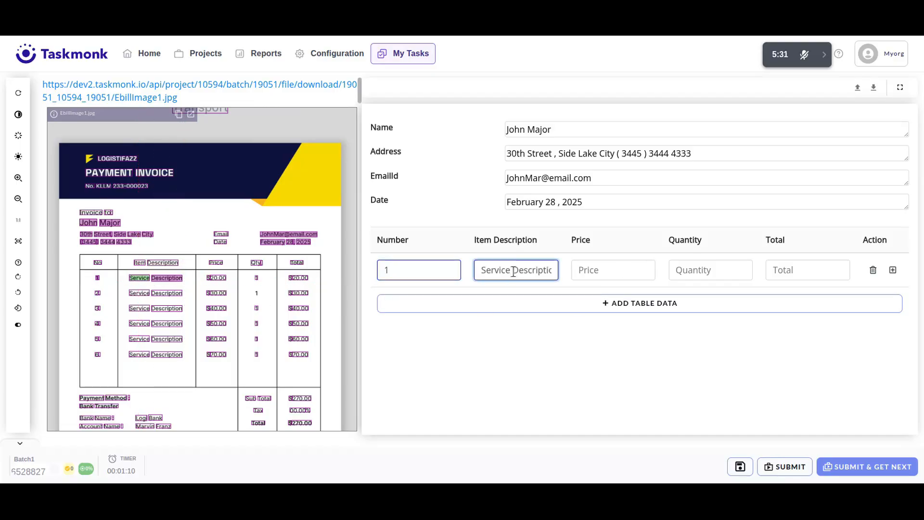
pyautogui.click(215, 278)
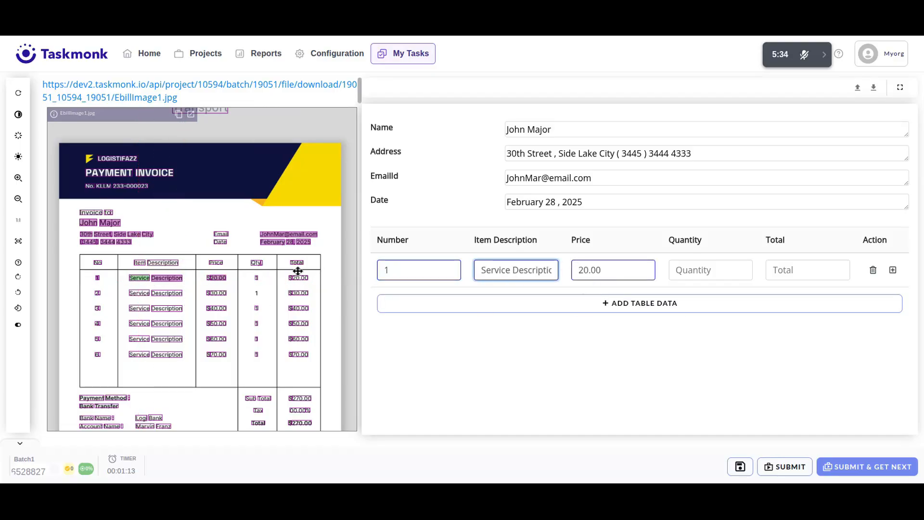
pyautogui.click(256, 278)
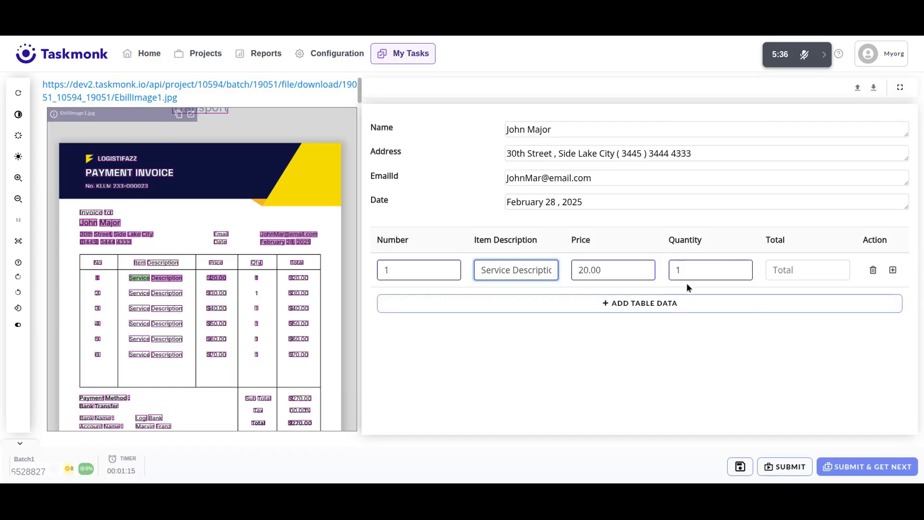
pyautogui.click(299, 278)
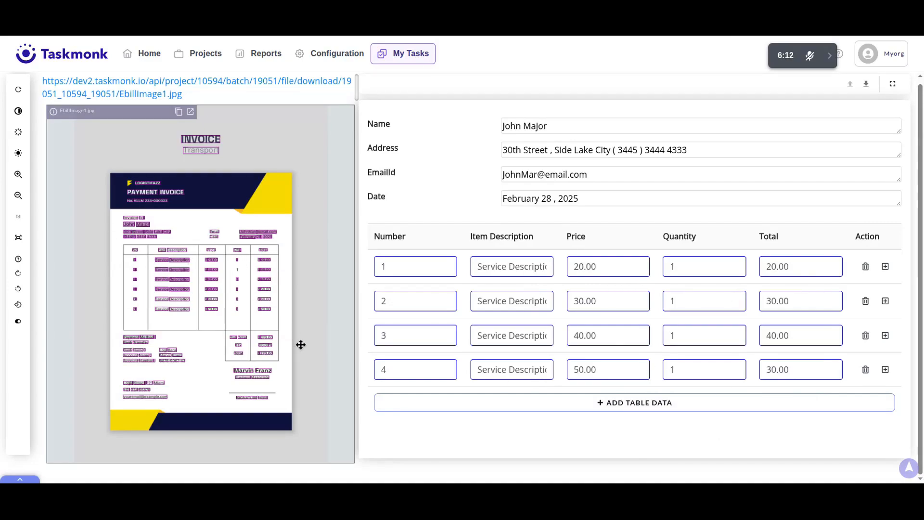
# Delete the fourth row of the item table and insert two empty nested rows beneath item 3
pyautogui.click(865, 370)
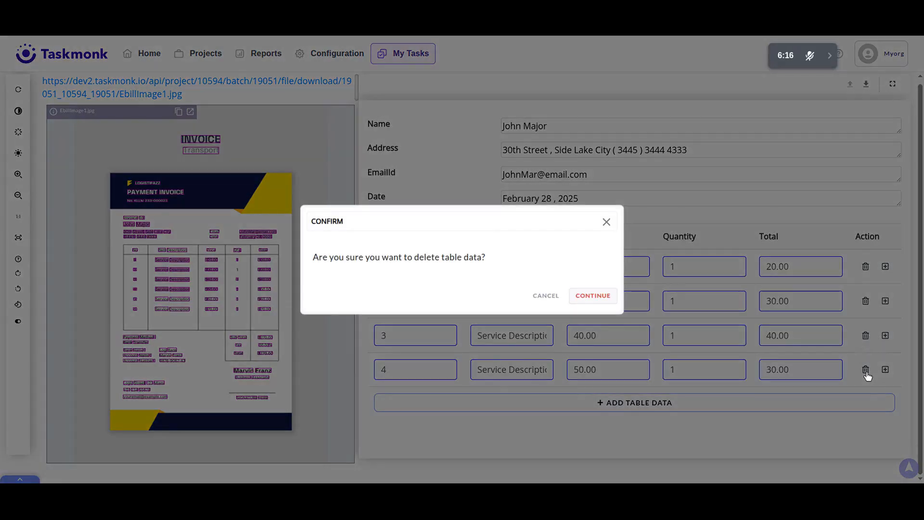
pyautogui.click(594, 296)
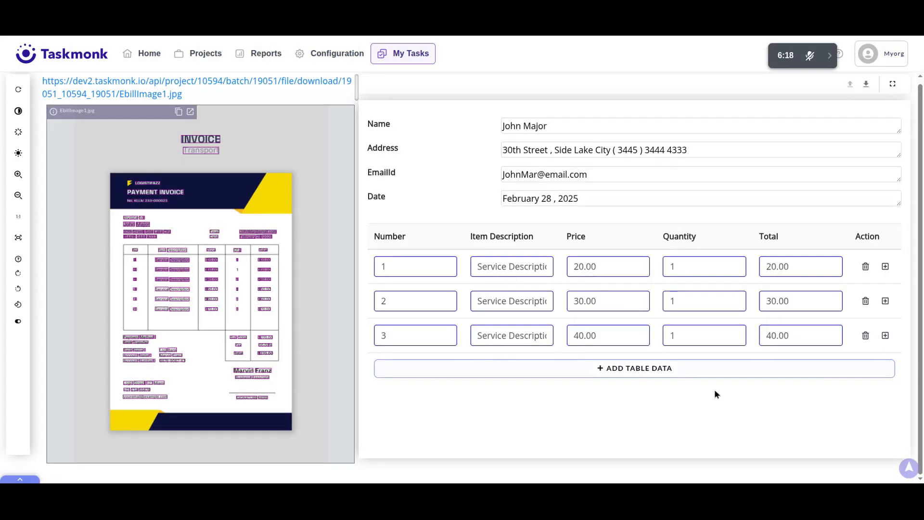
pyautogui.click(886, 337)
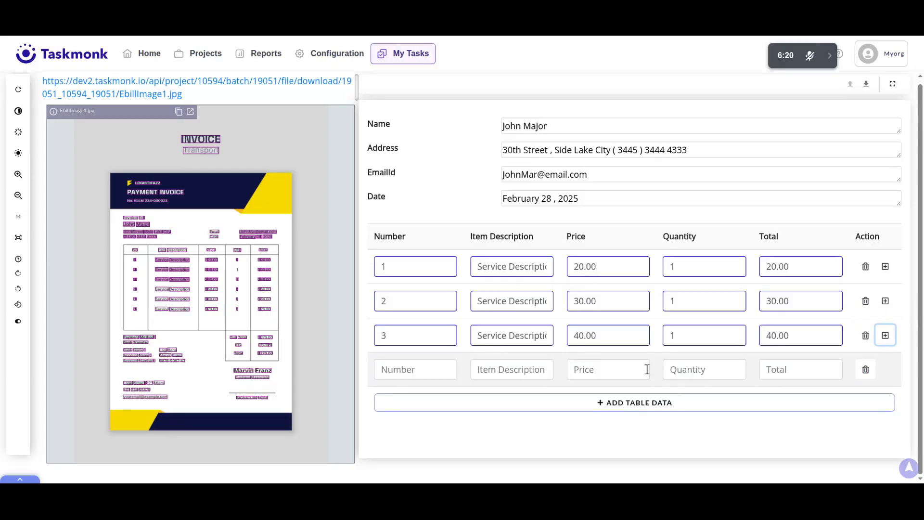
pyautogui.click(885, 335)
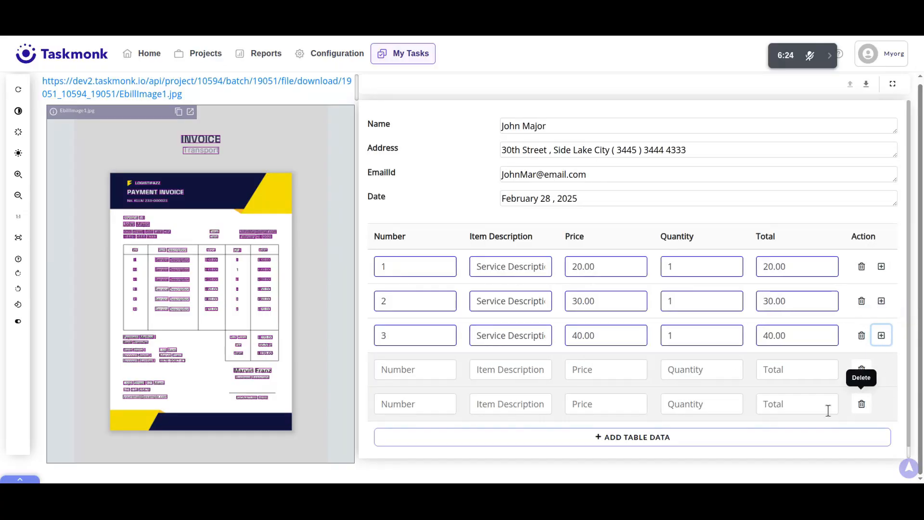
# Append two empty main rows at the end of the item table
pyautogui.click(637, 437)
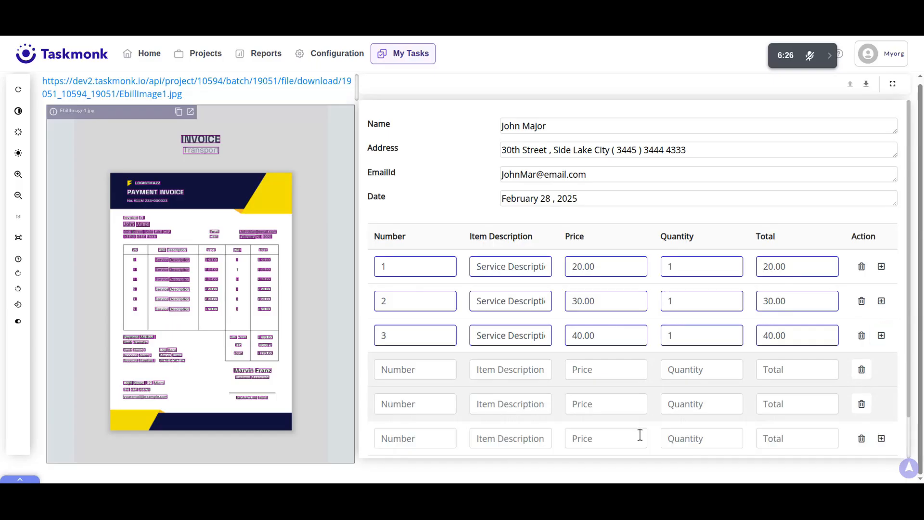
pyautogui.scroll(-2, 640, 434)
pyautogui.click(655, 423)
pyautogui.scroll(-1, 649, 433)
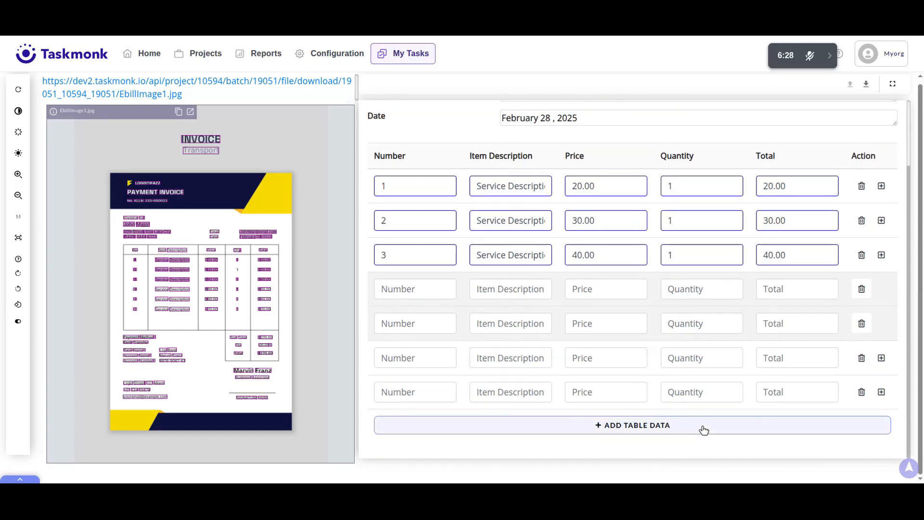
pyautogui.scroll(3, 798, 353)
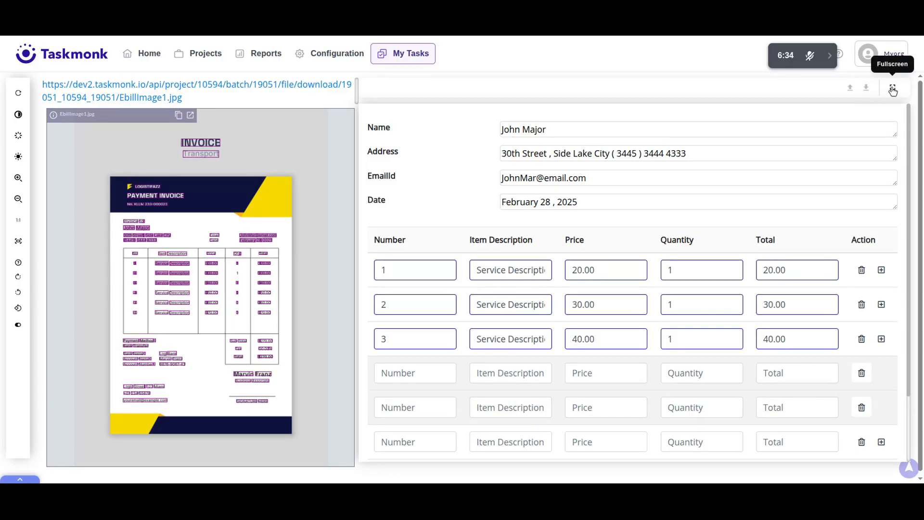
pyautogui.scroll(-2, 913, 206)
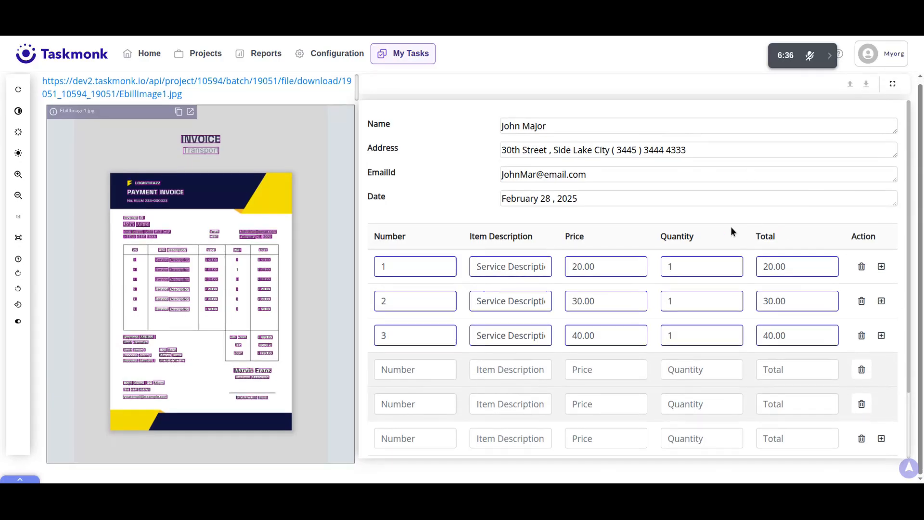